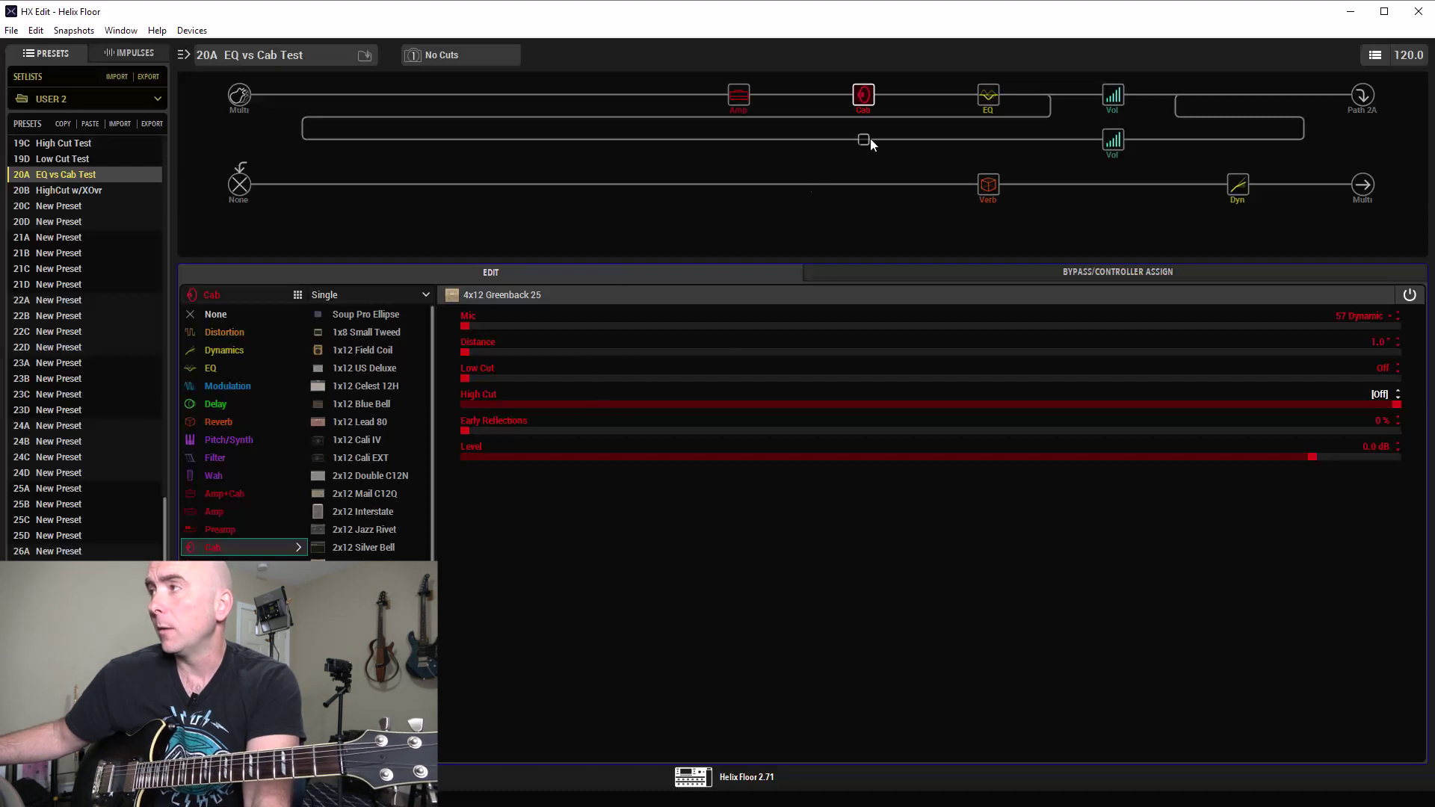
# - Sweep the High Cut of the Low and High Cut EQ block down to 10.0 kHz and return it to Off
pyautogui.click(863, 93)
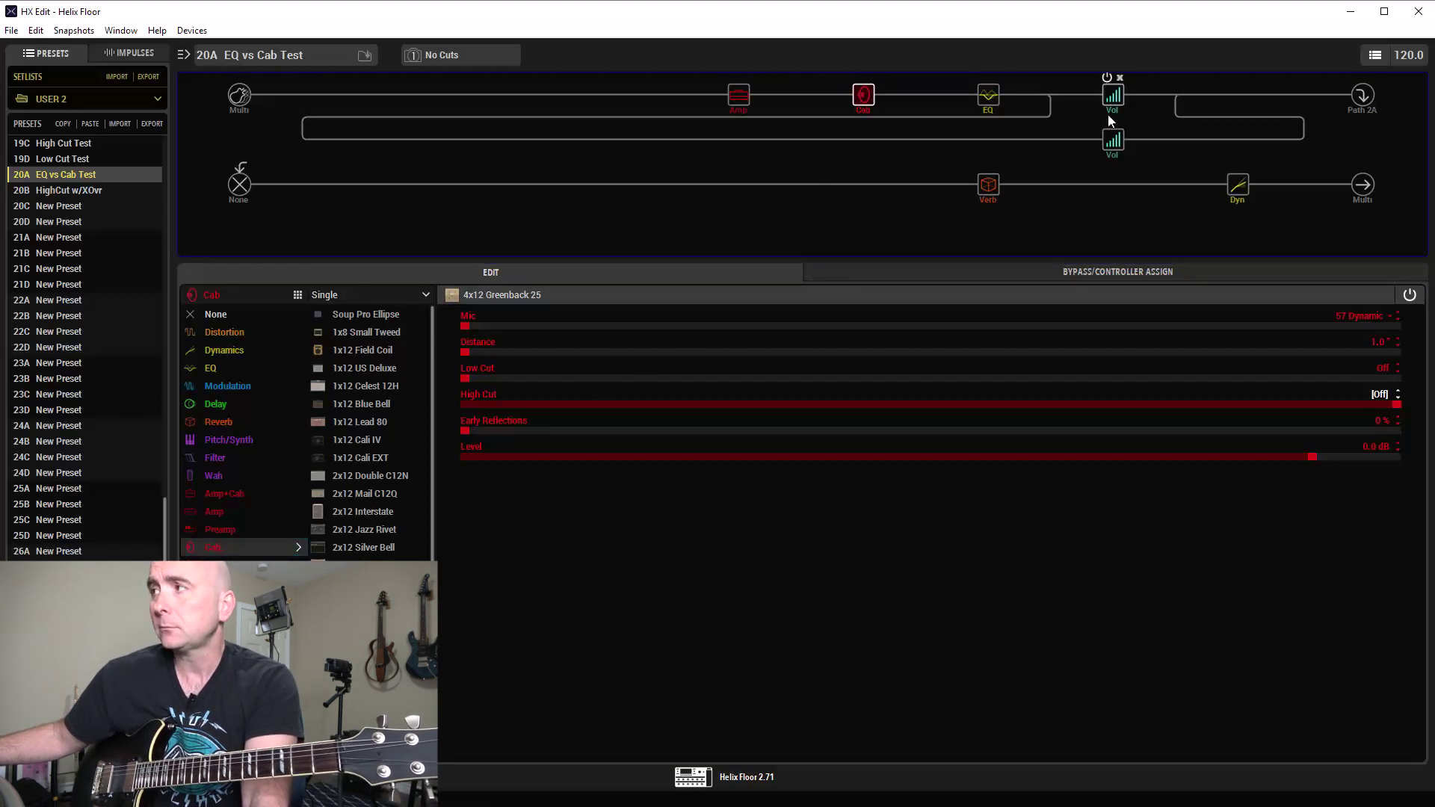
pyautogui.click(987, 96)
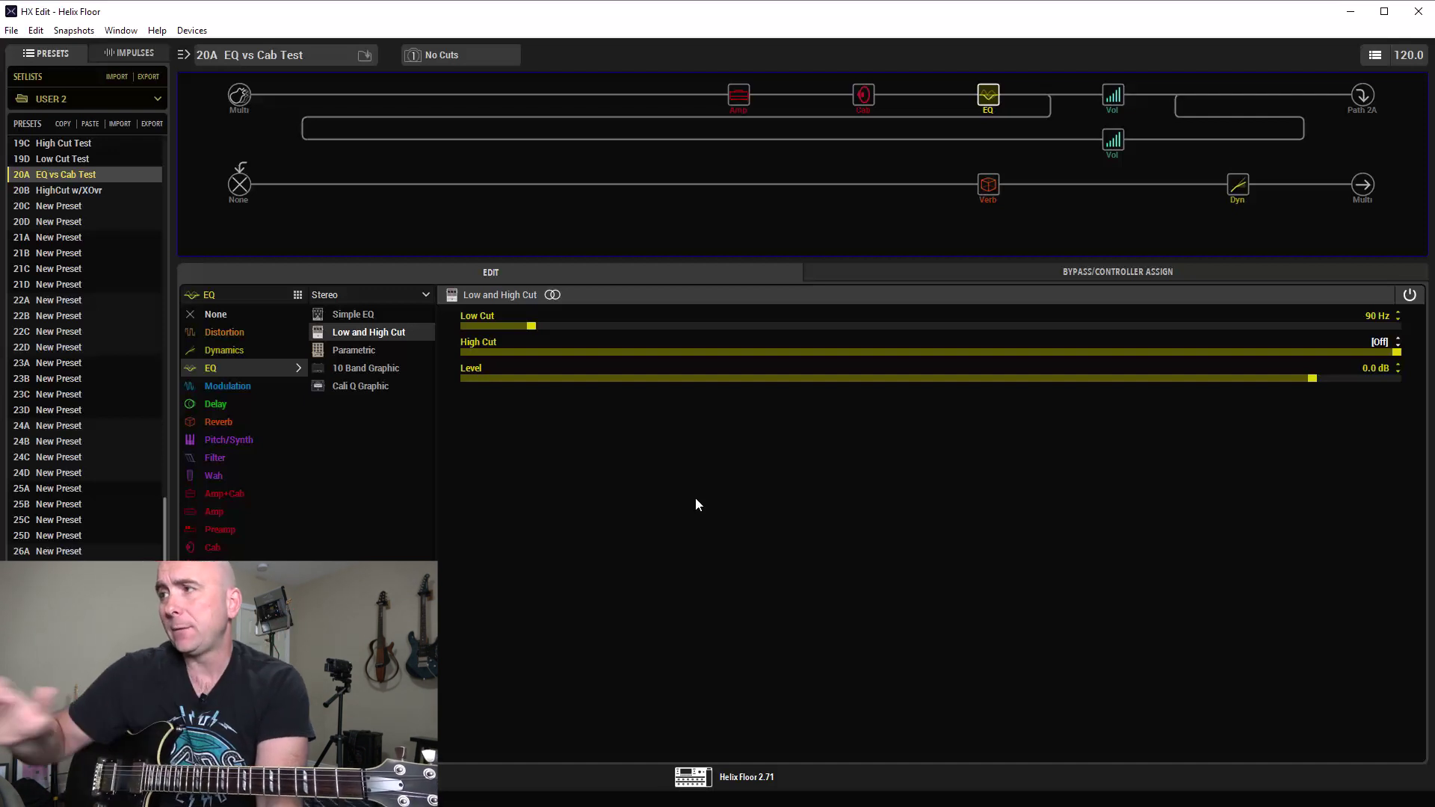
pyautogui.scroll(-10, 1344, 349)
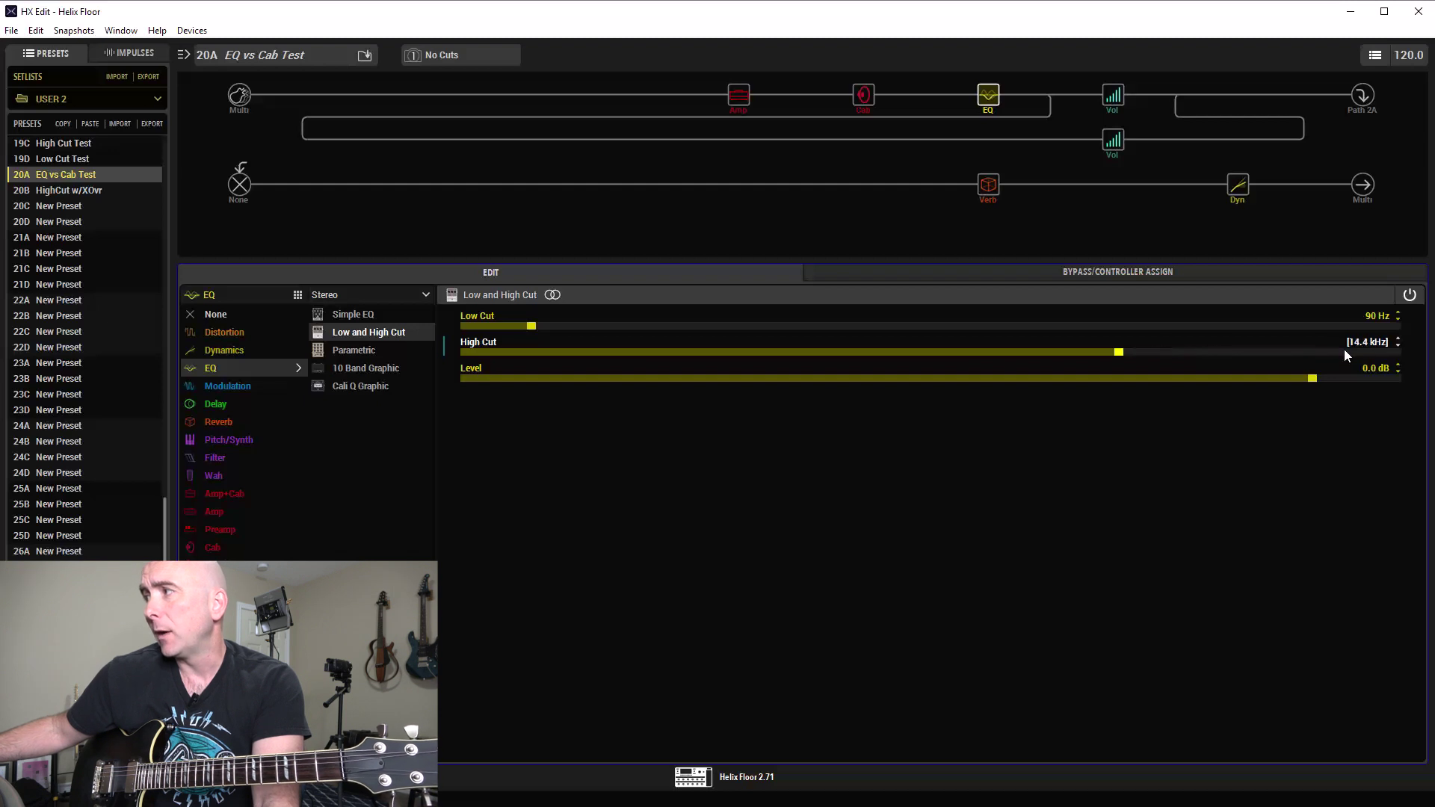
pyautogui.scroll(-8, 1344, 349)
pyautogui.scroll(-2, 1344, 355)
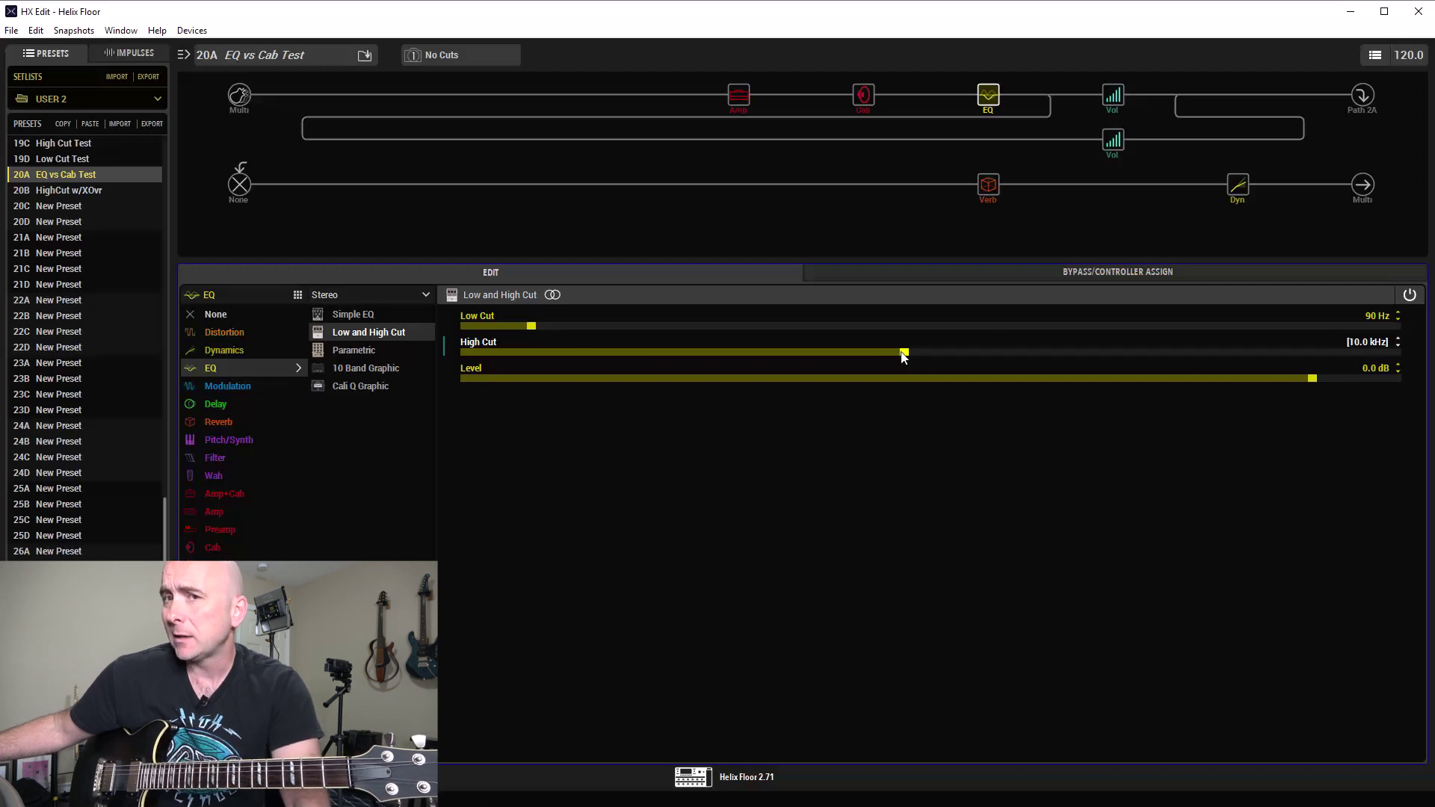
pyautogui.moveTo(903, 352); pyautogui.dragTo(1397, 350)
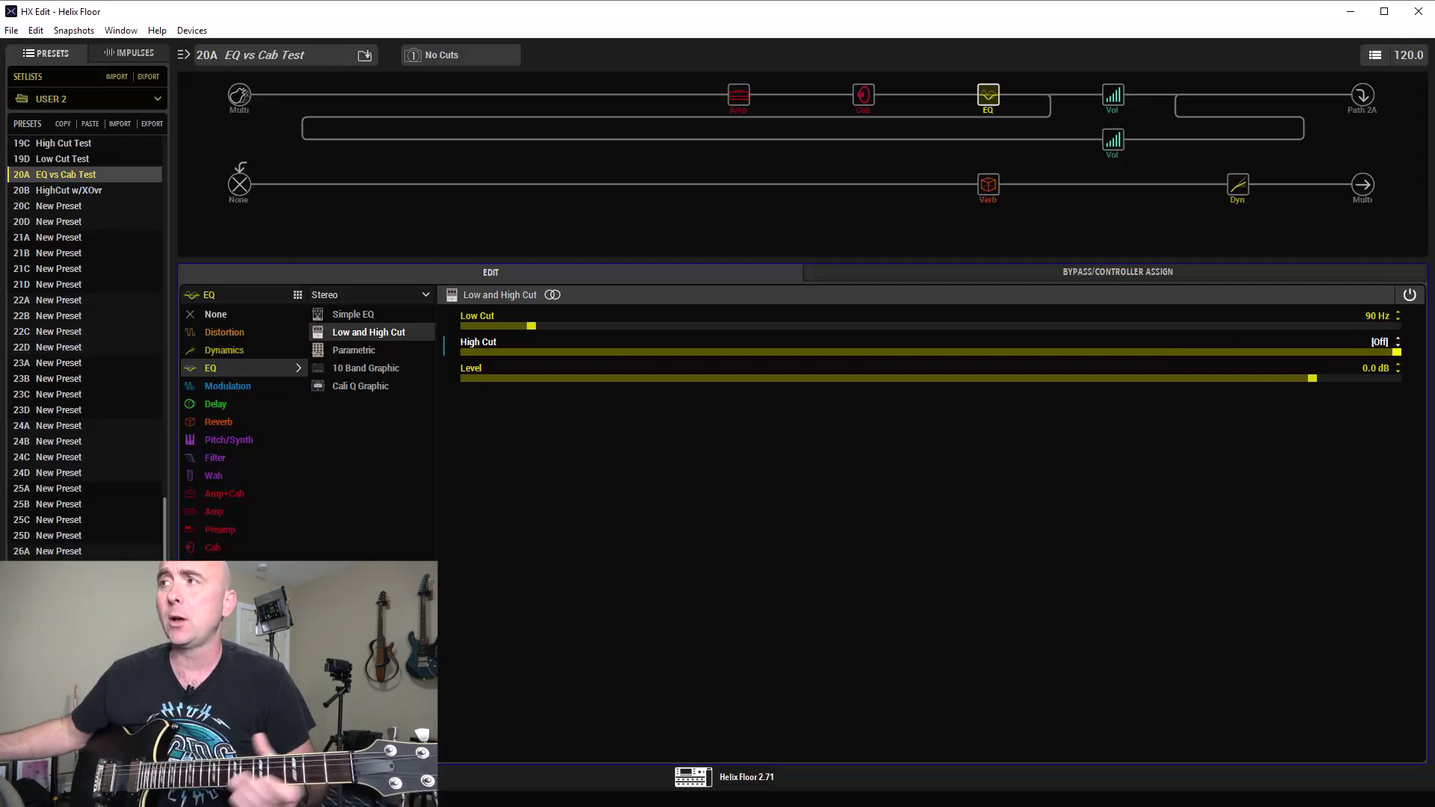
# - Review the preset's snapshots and recall EQ Bl 9k to check the EQ block's High Cut
pyautogui.click(442, 57)
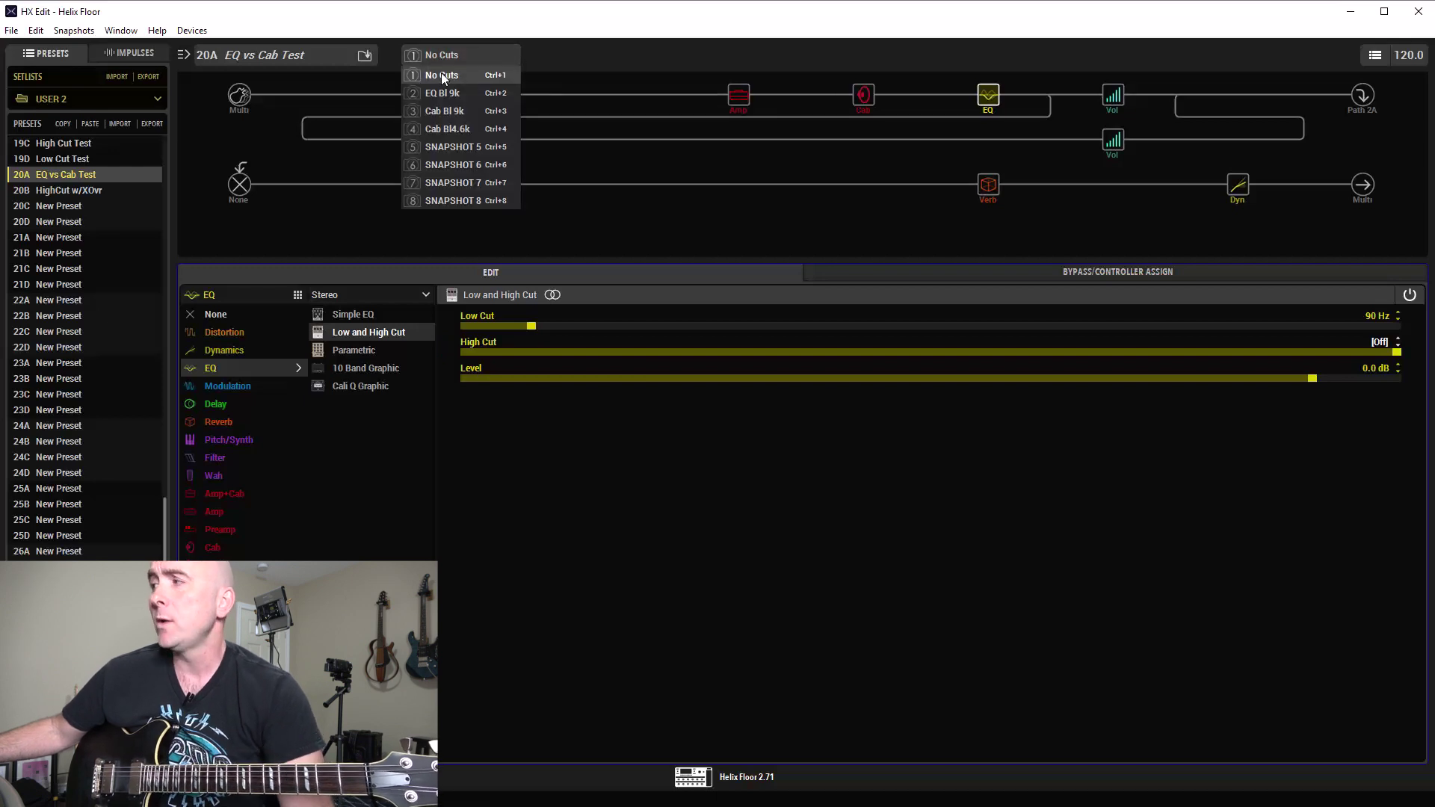
pyautogui.click(639, 47)
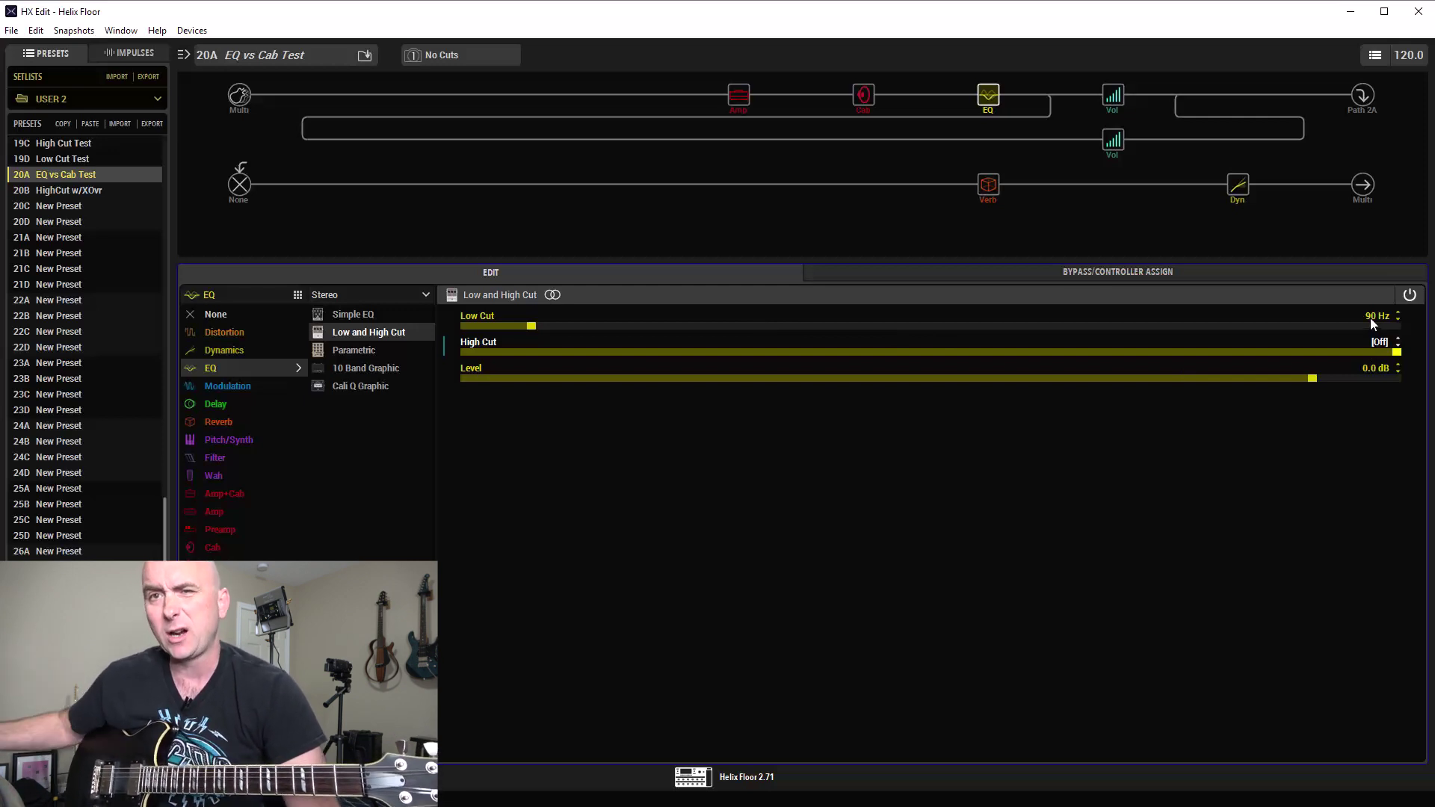
pyautogui.click(438, 56)
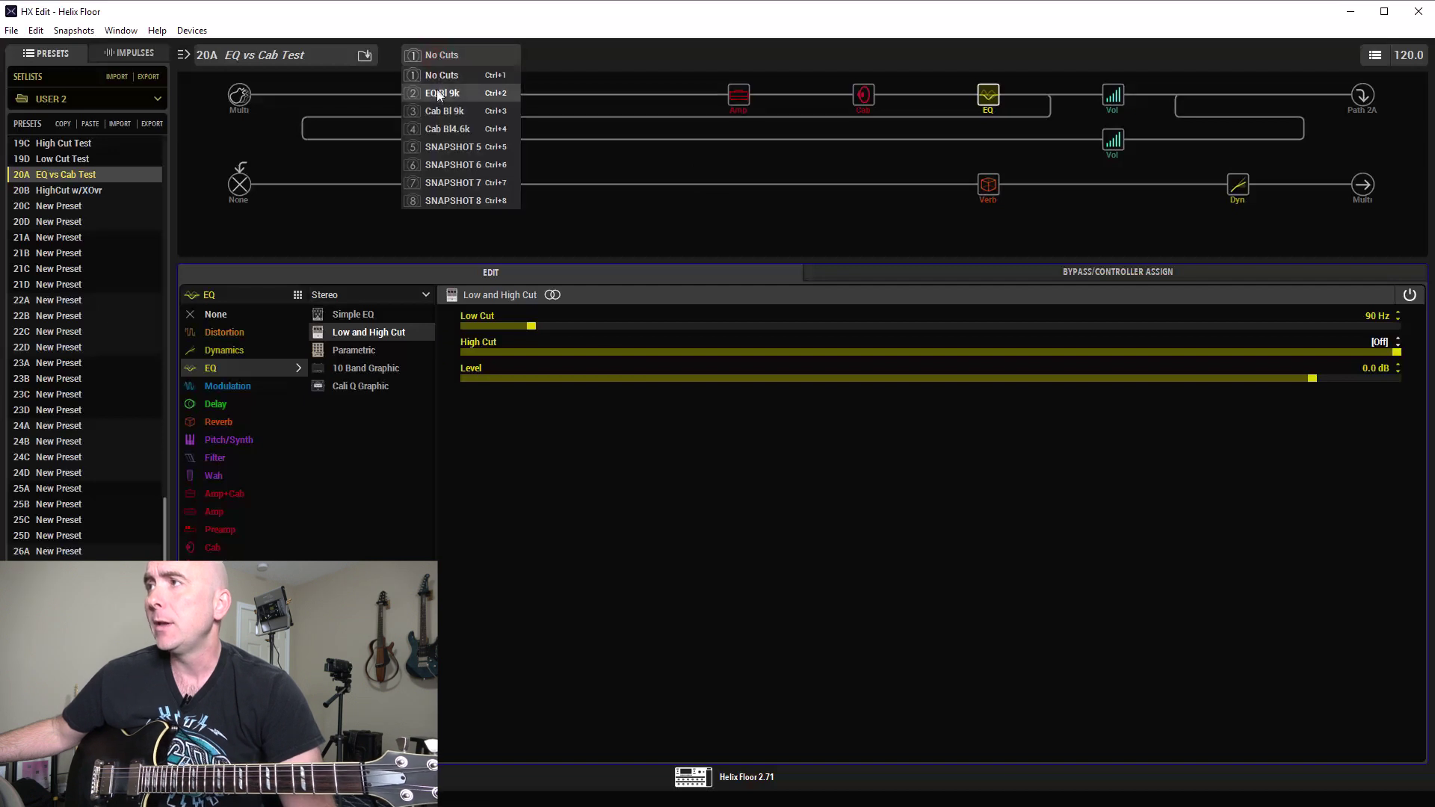
pyautogui.click(438, 94)
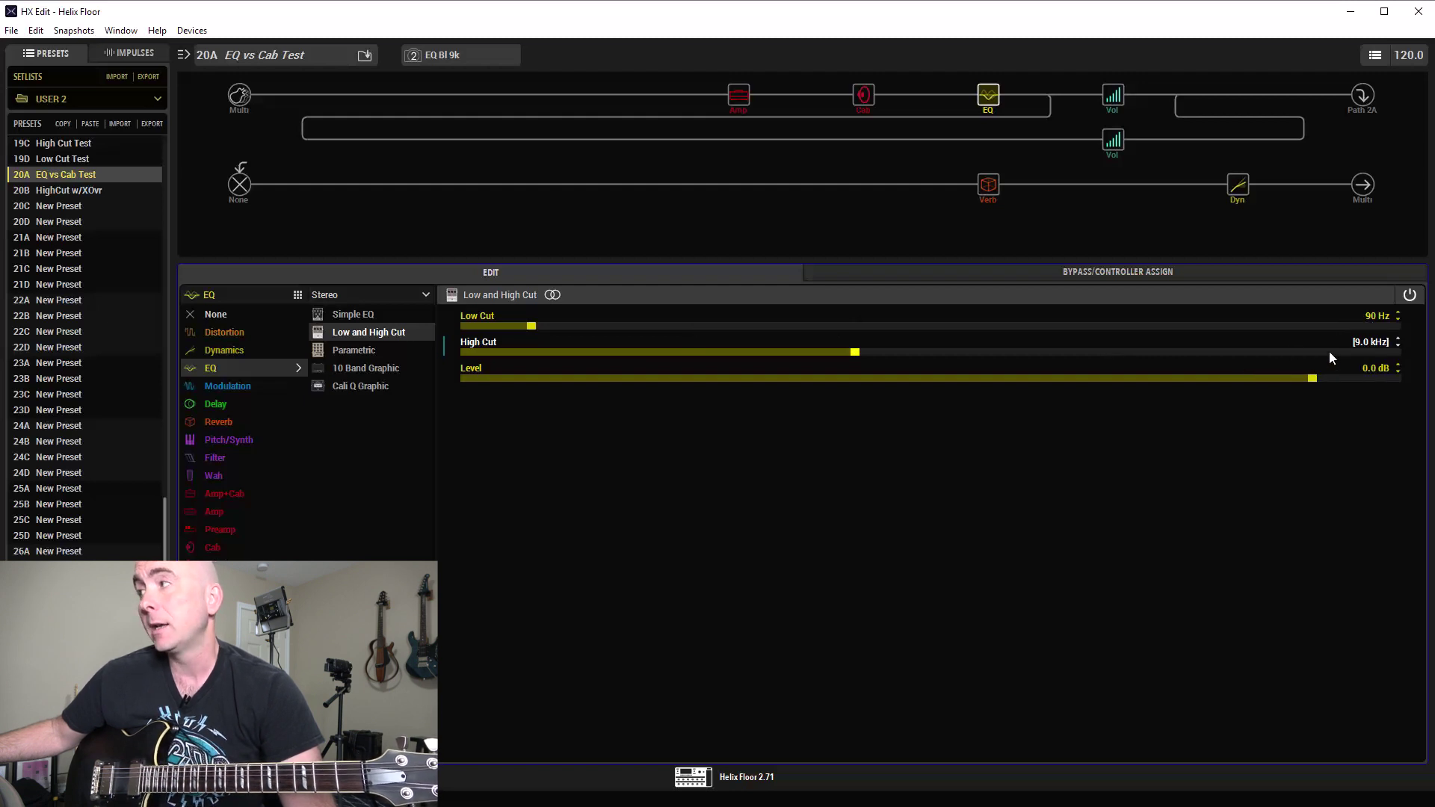
# - Recall the Cab Bl 9k snapshot and check the High Cut in the EQ and Cab blocks
pyautogui.click(462, 53)
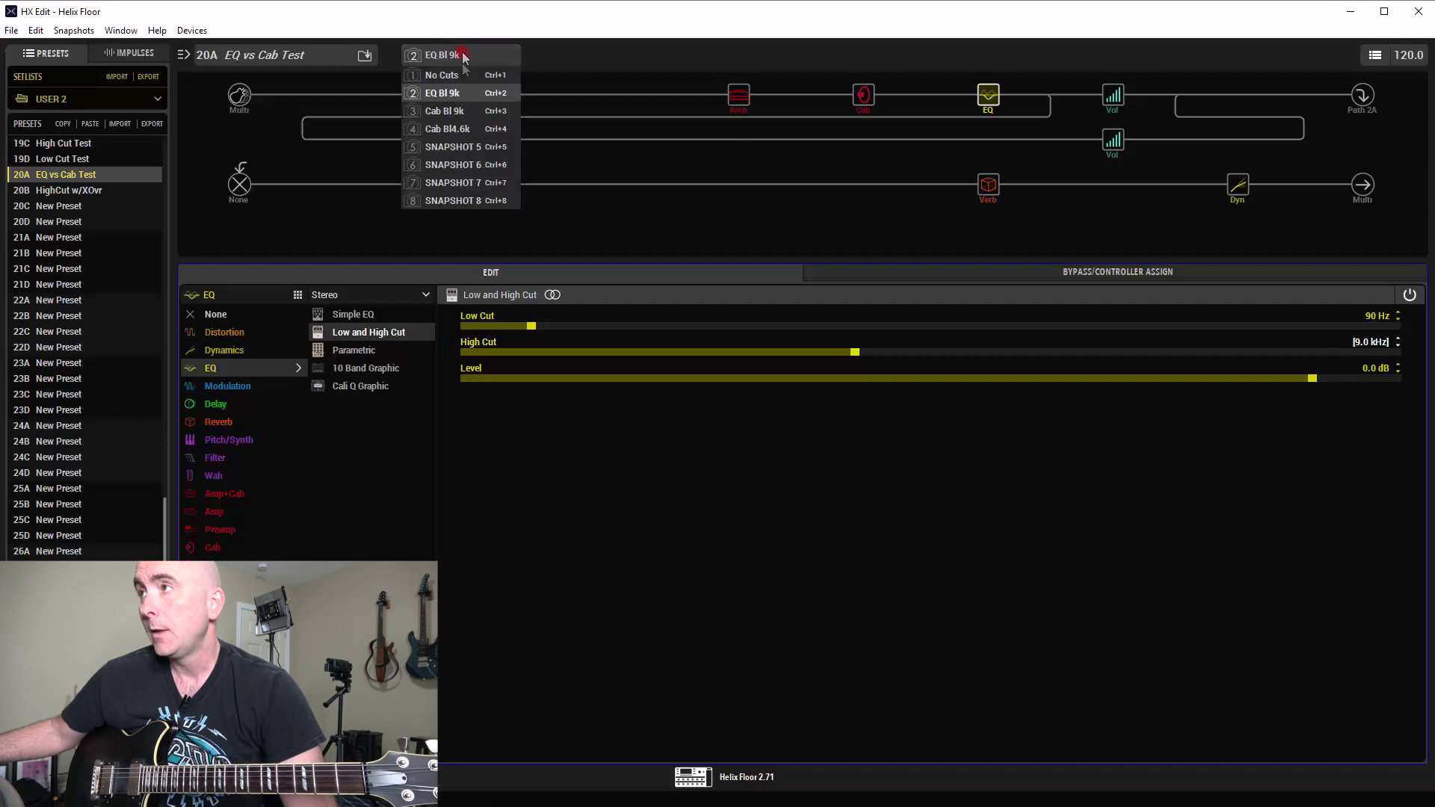
pyautogui.click(461, 109)
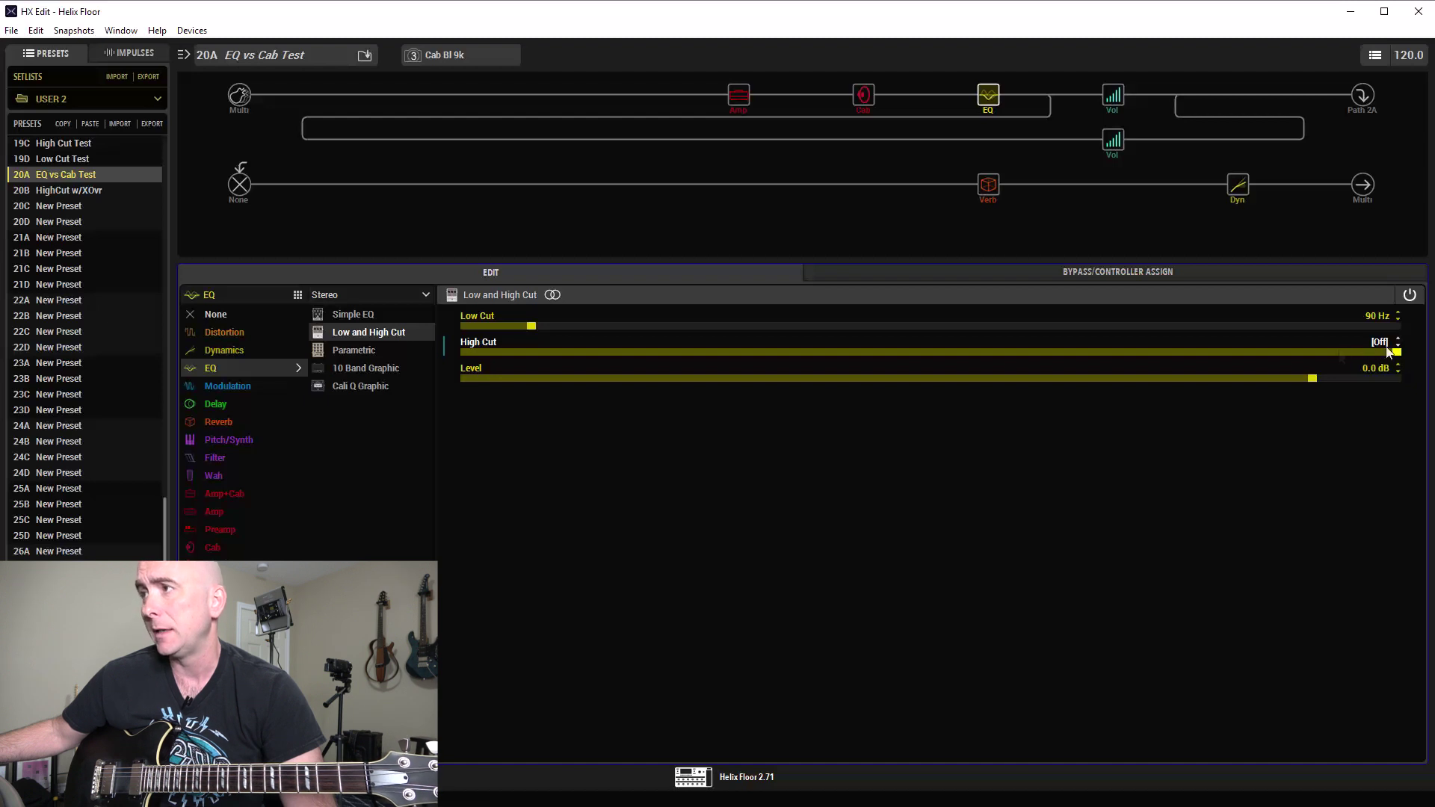
pyautogui.click(864, 94)
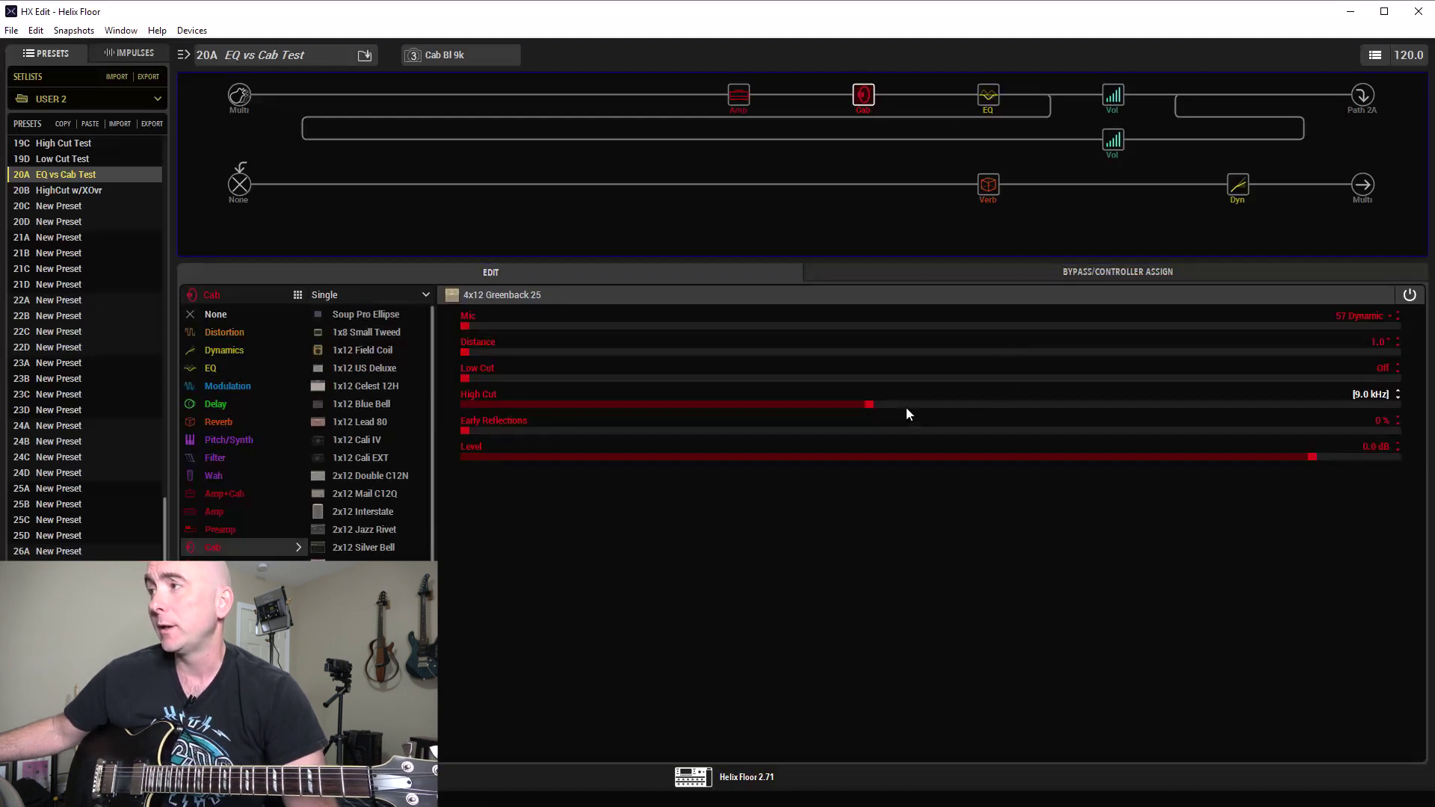
# - Compare the Cab block's High Cut in the EQ Bl 9k and No Cuts snapshots
pyautogui.click(473, 54)
pyautogui.click(468, 92)
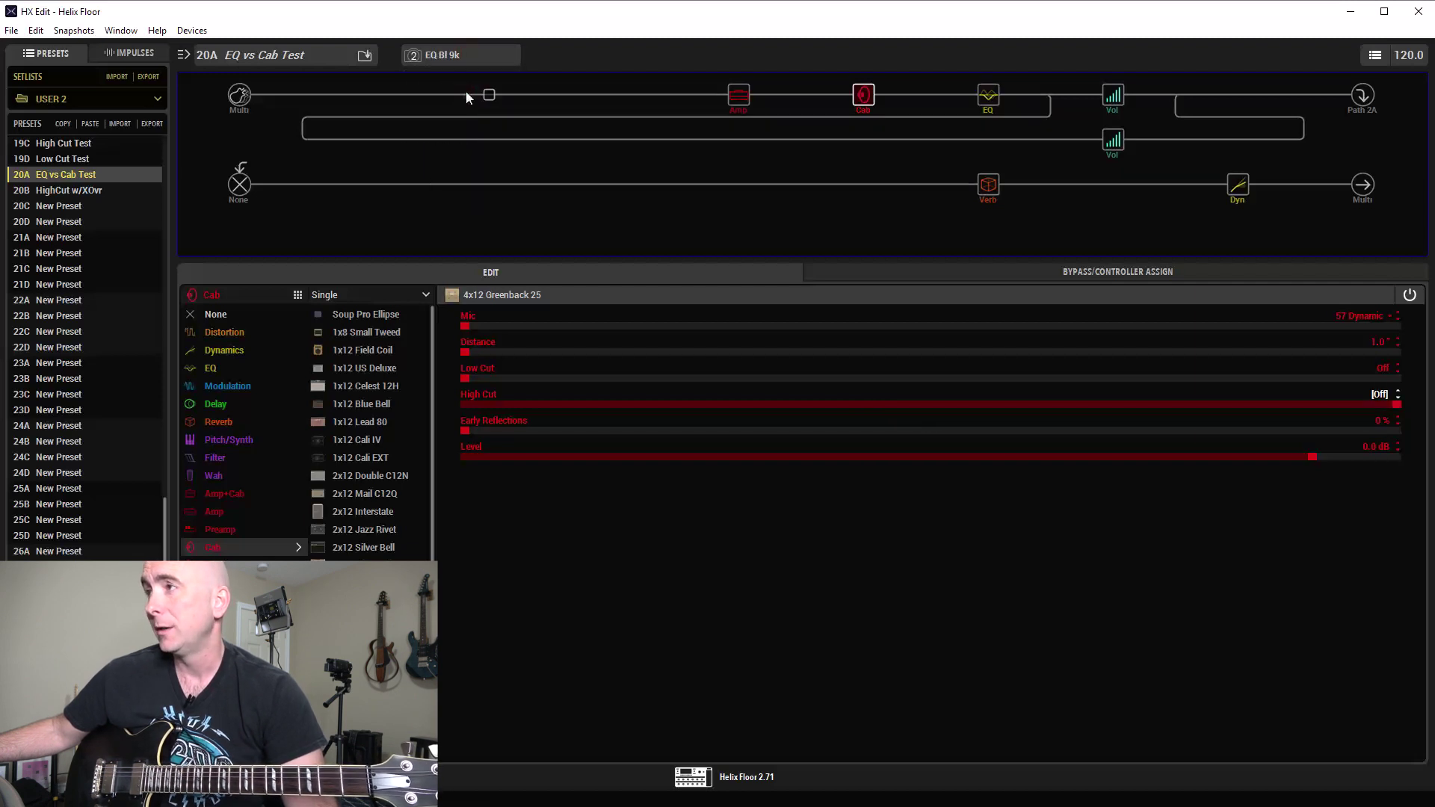
pyautogui.click(457, 59)
pyautogui.click(457, 79)
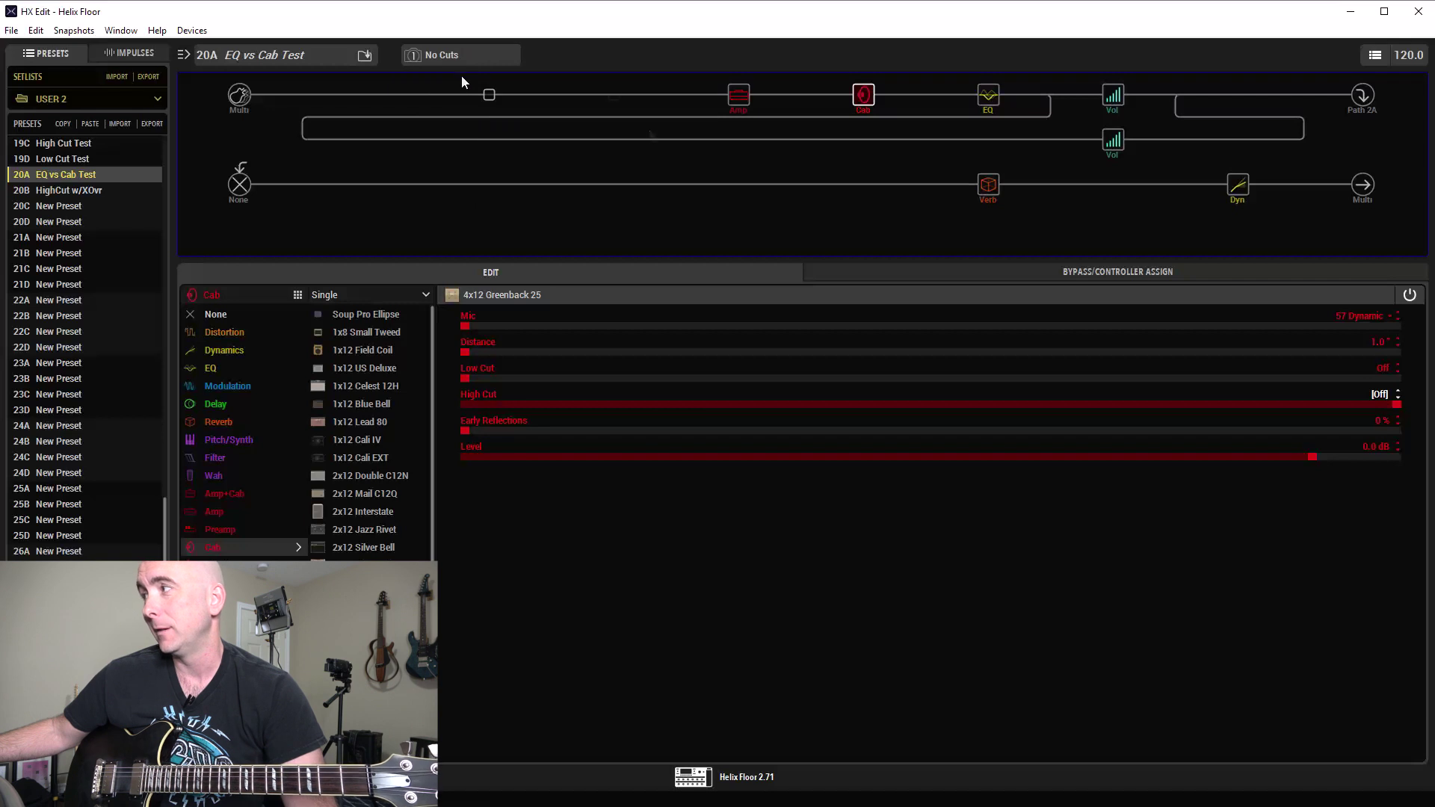
# - Recall the Cab Bl4.6k snapshot and check the High Cut in the Cab and EQ blocks
pyautogui.click(465, 55)
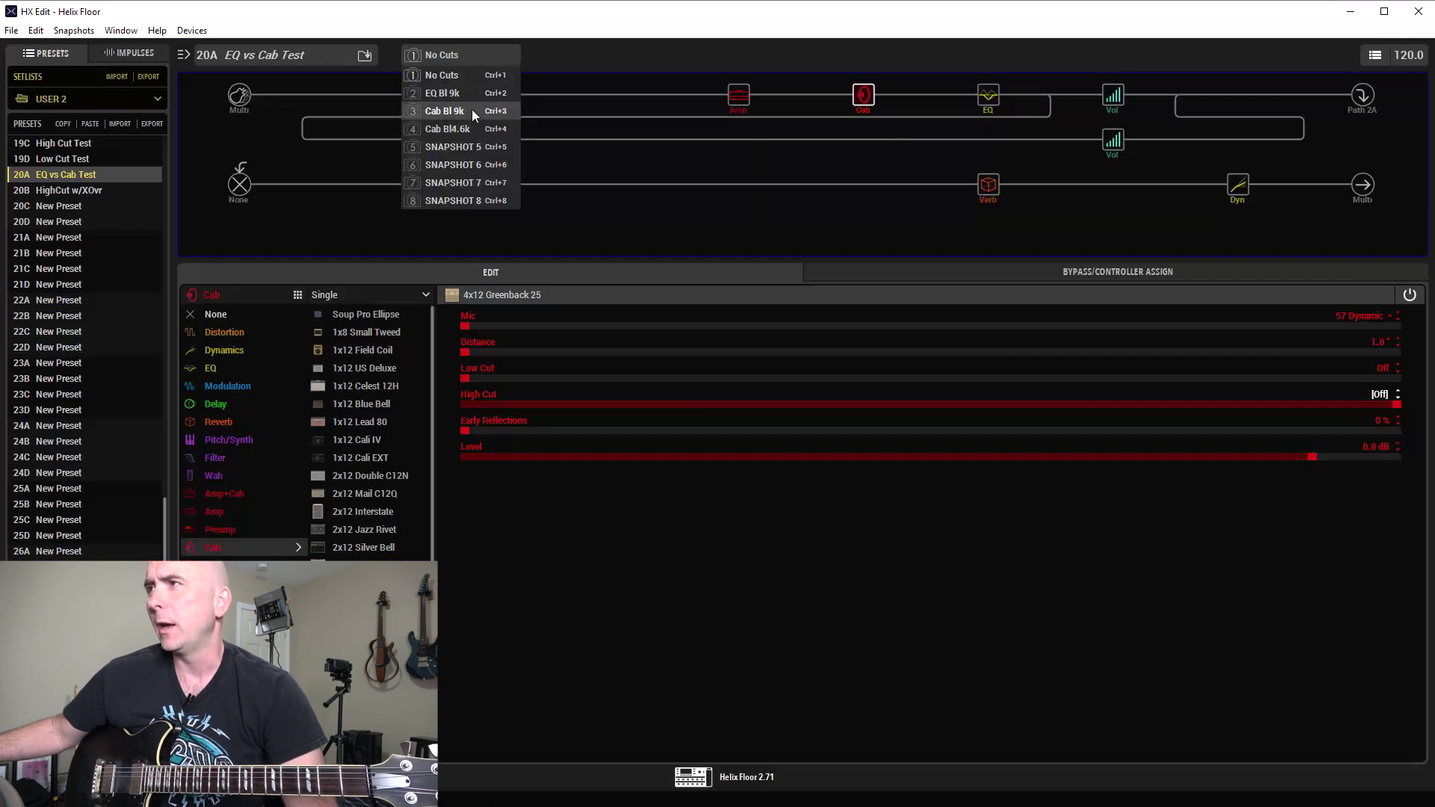
pyautogui.click(471, 128)
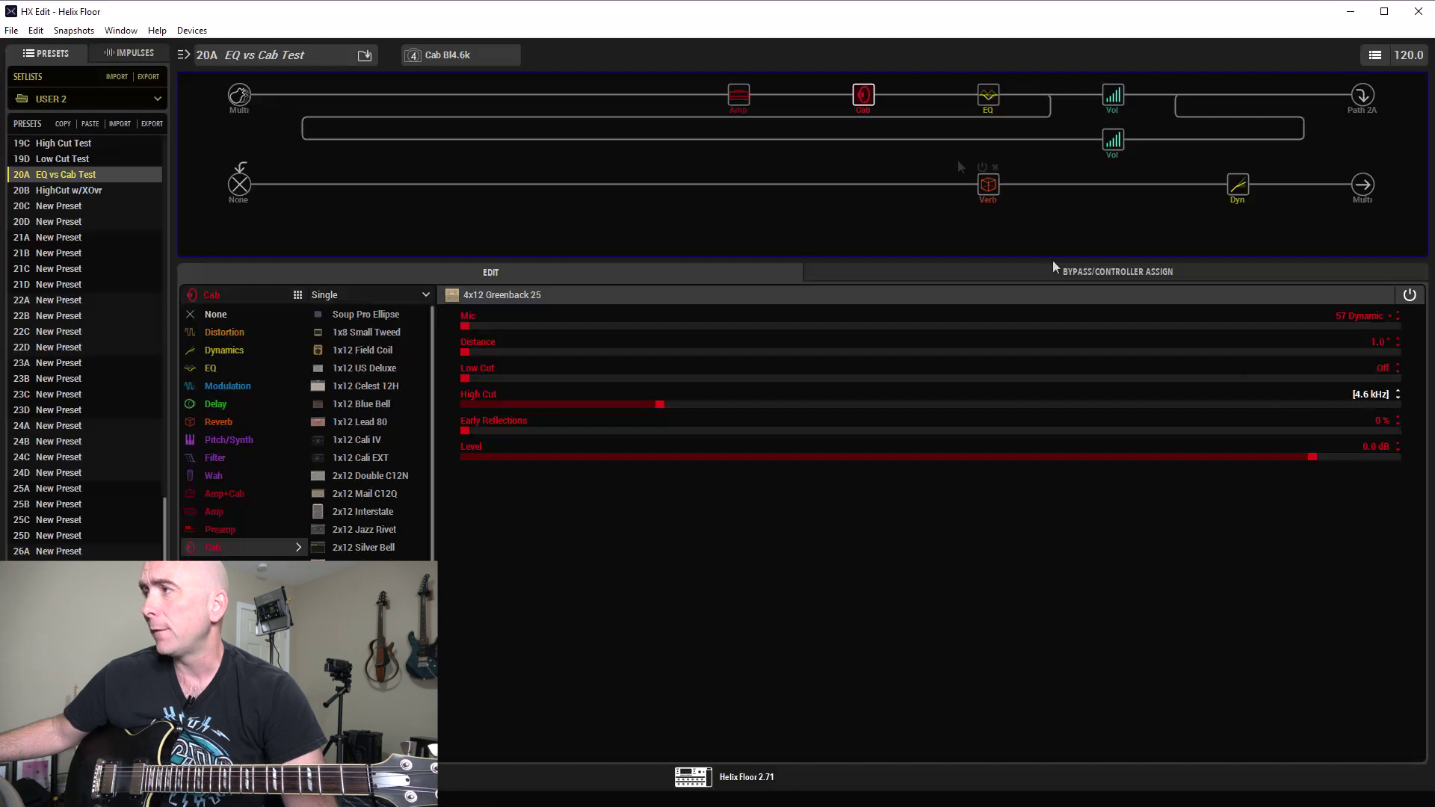
pyautogui.click(992, 106)
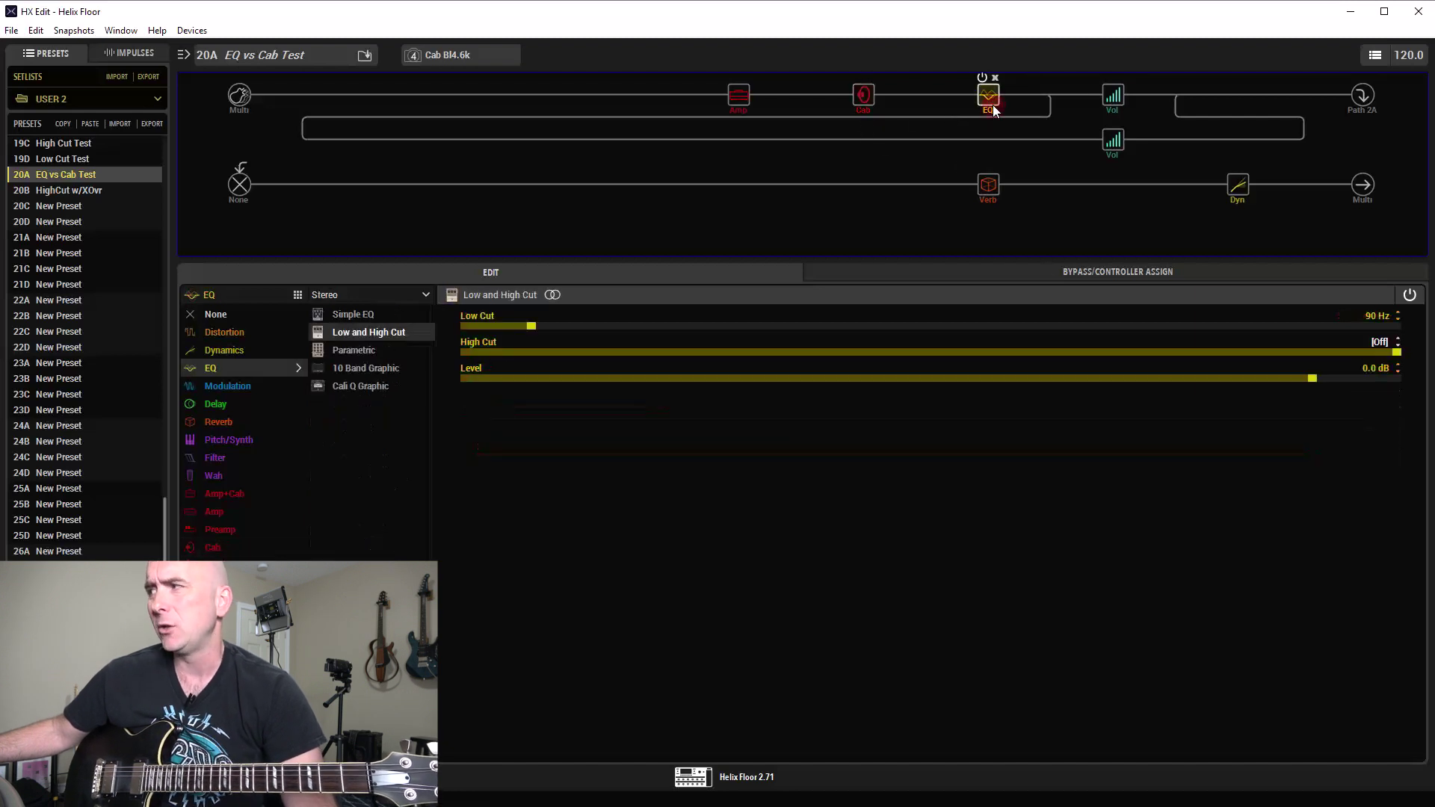
# - Examine the Placater Dirty amp block's treble and presence settings, and return to the Cab block
pyautogui.moveTo(991, 110)
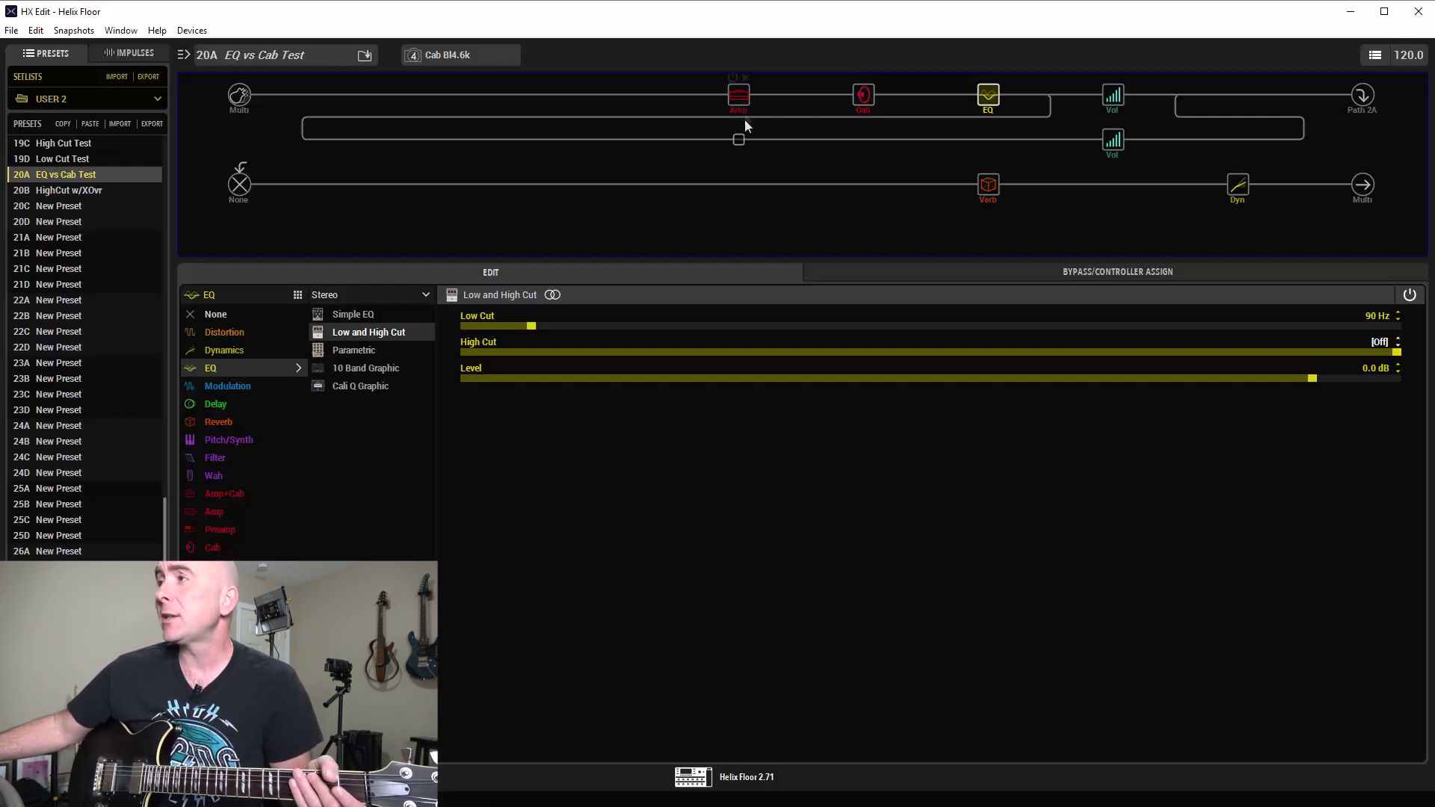
pyautogui.click(740, 98)
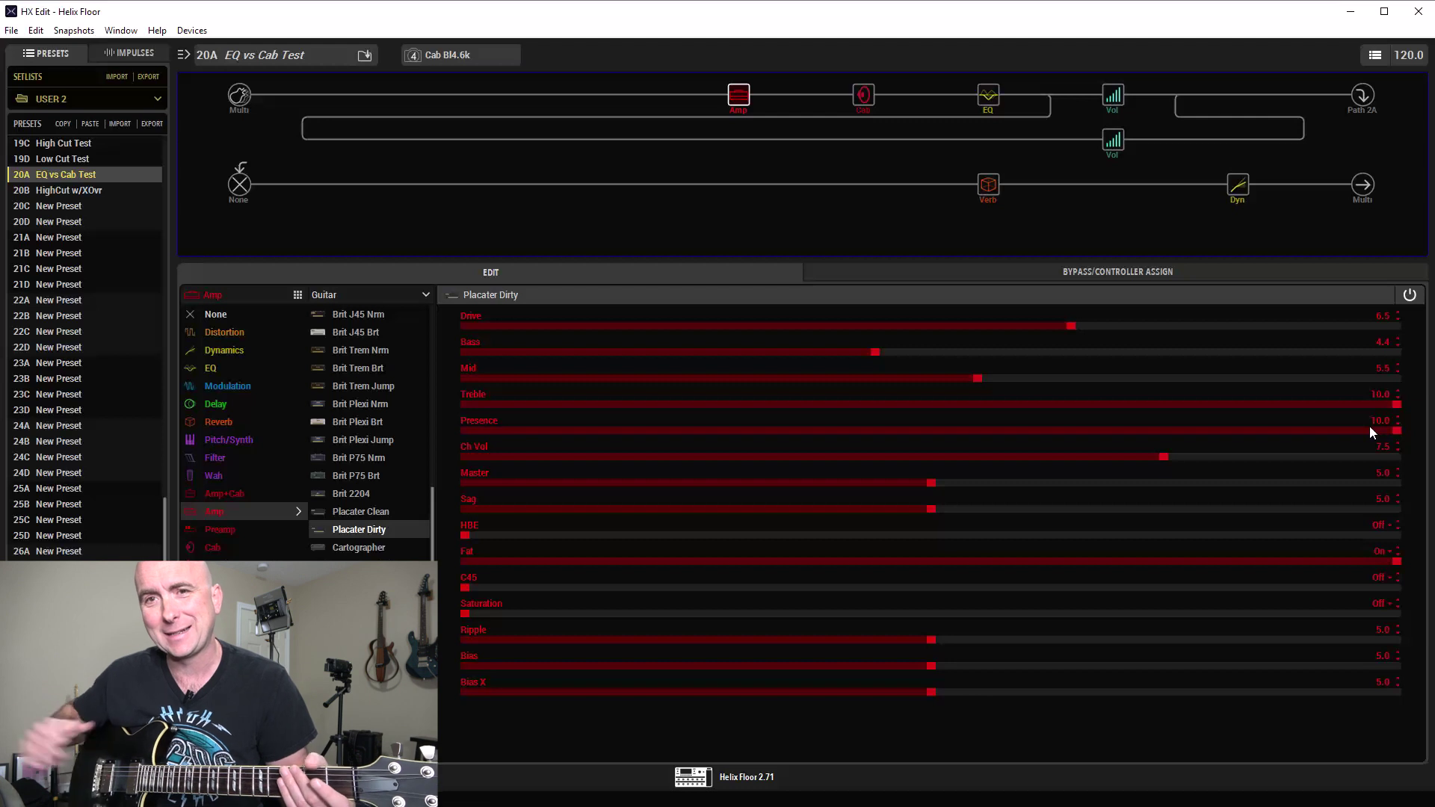
pyautogui.click(864, 95)
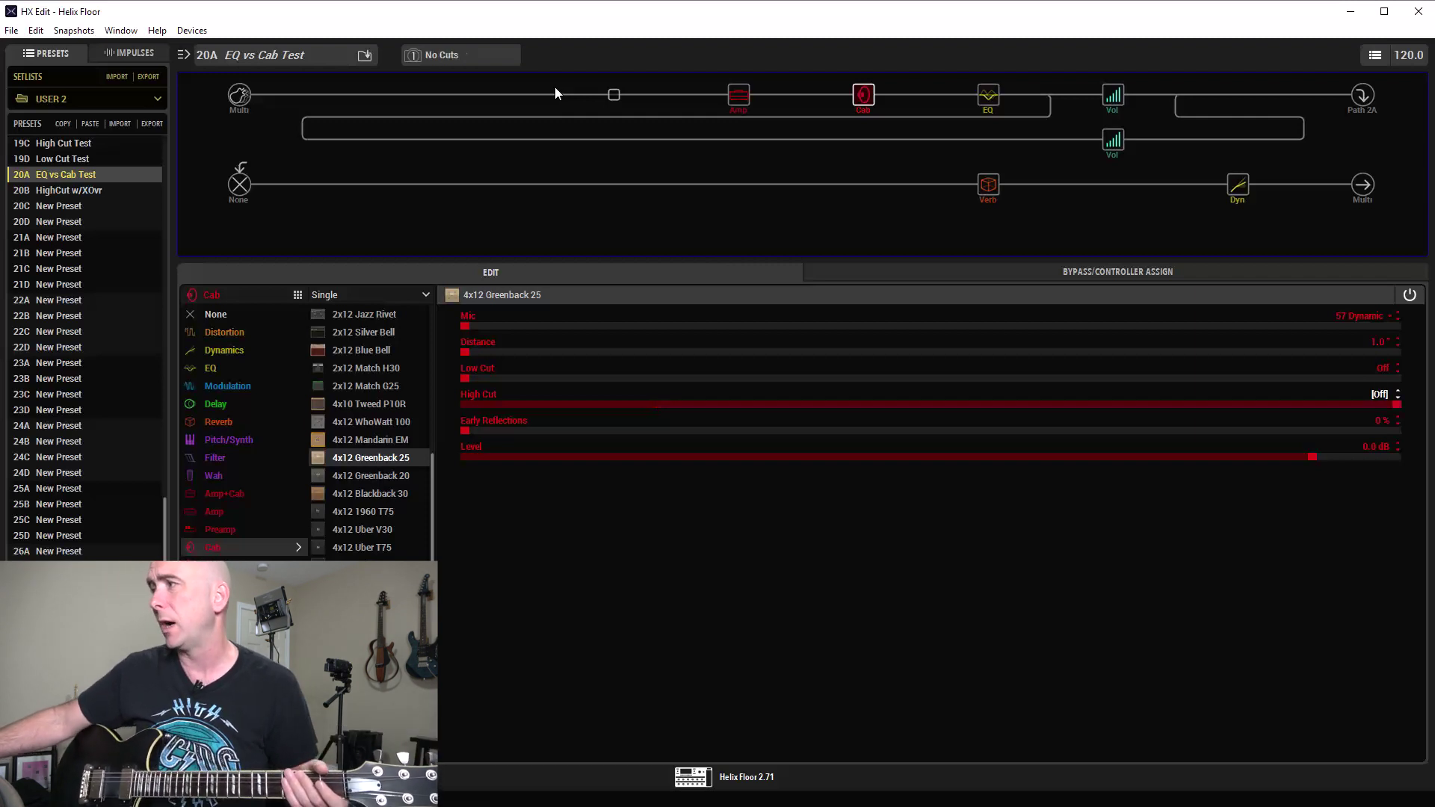
# - Compare the EQ block's High Cut with the High Cut of the 4x12 Greenback 25 cab
pyautogui.click(987, 97)
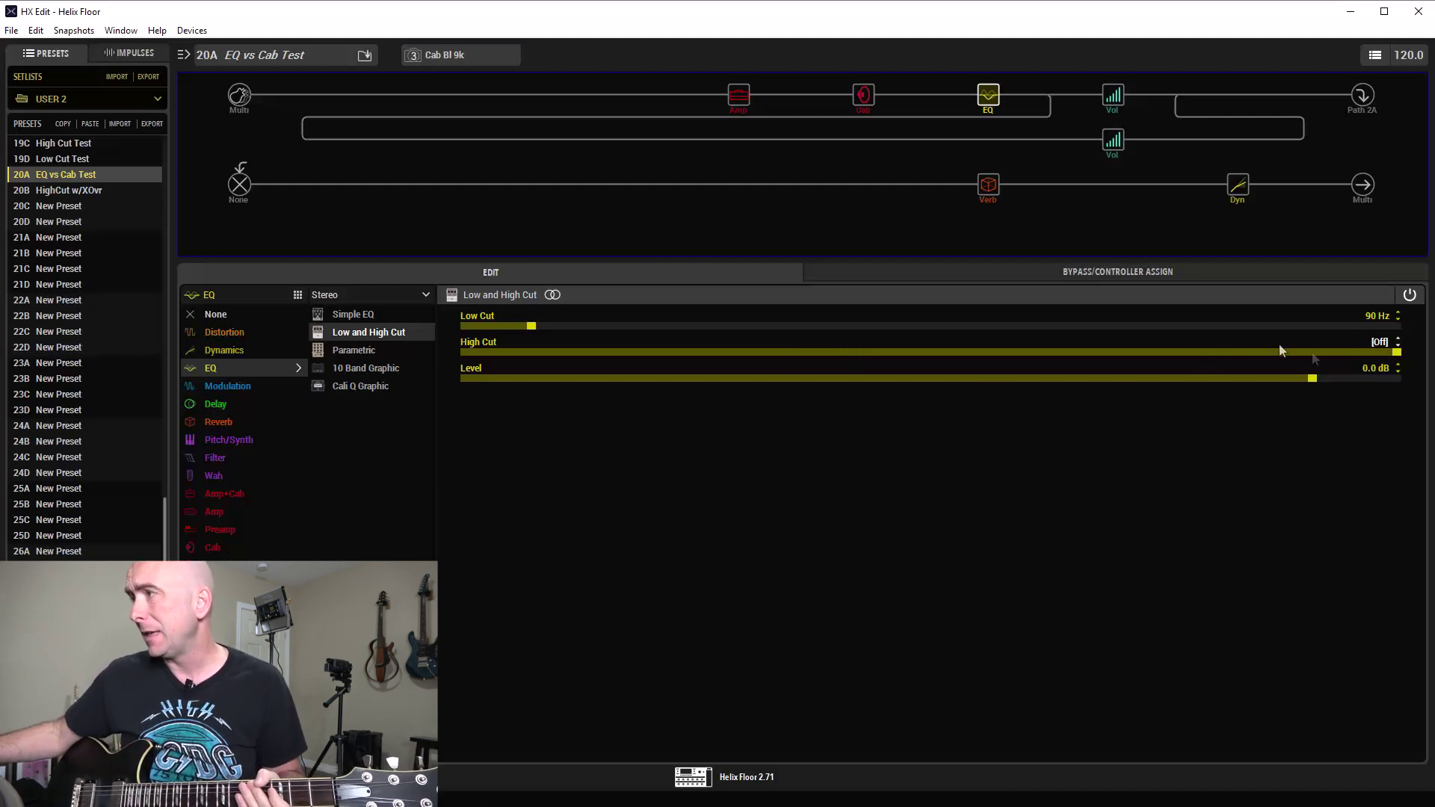
pyautogui.click(867, 99)
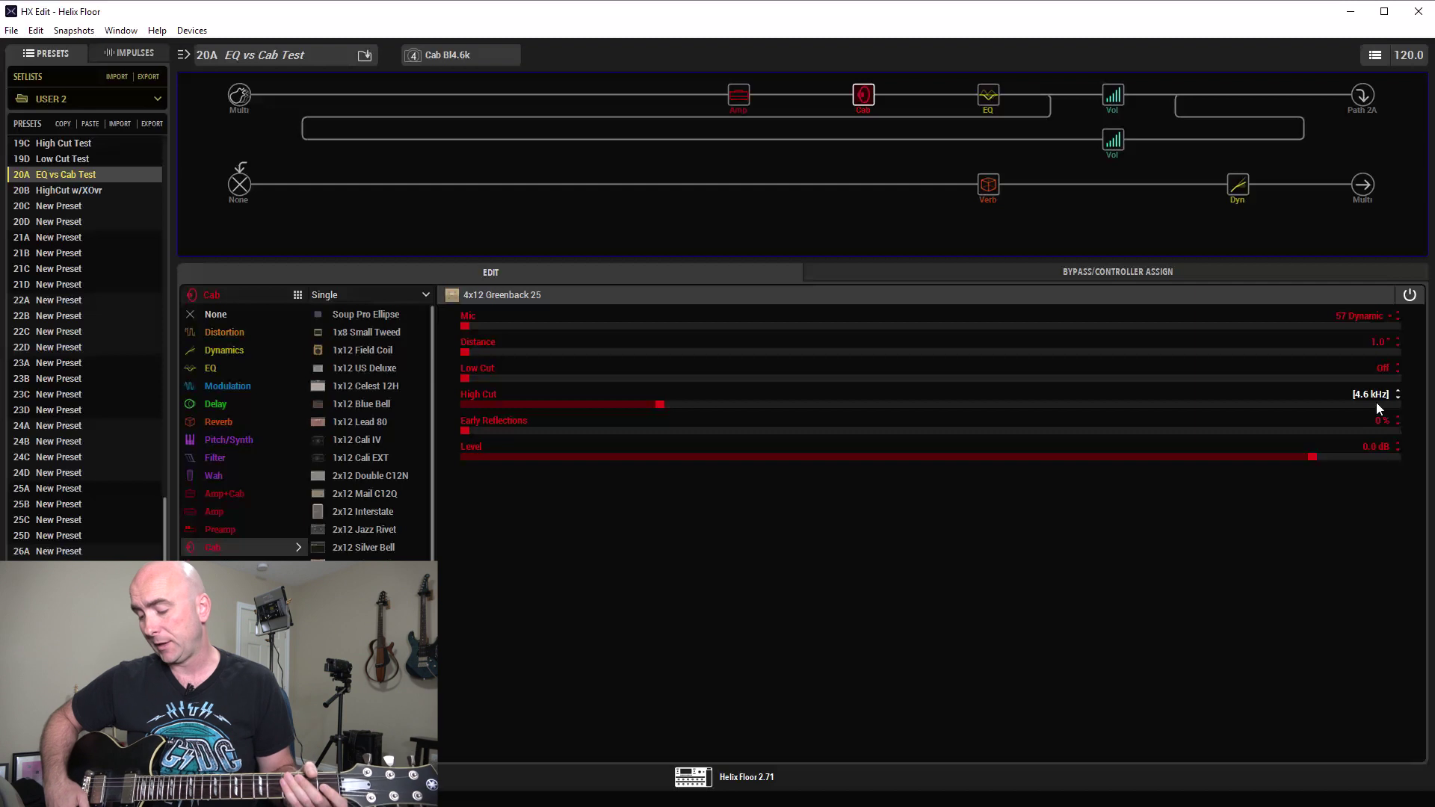
pyautogui.doubleClick(1376, 402)
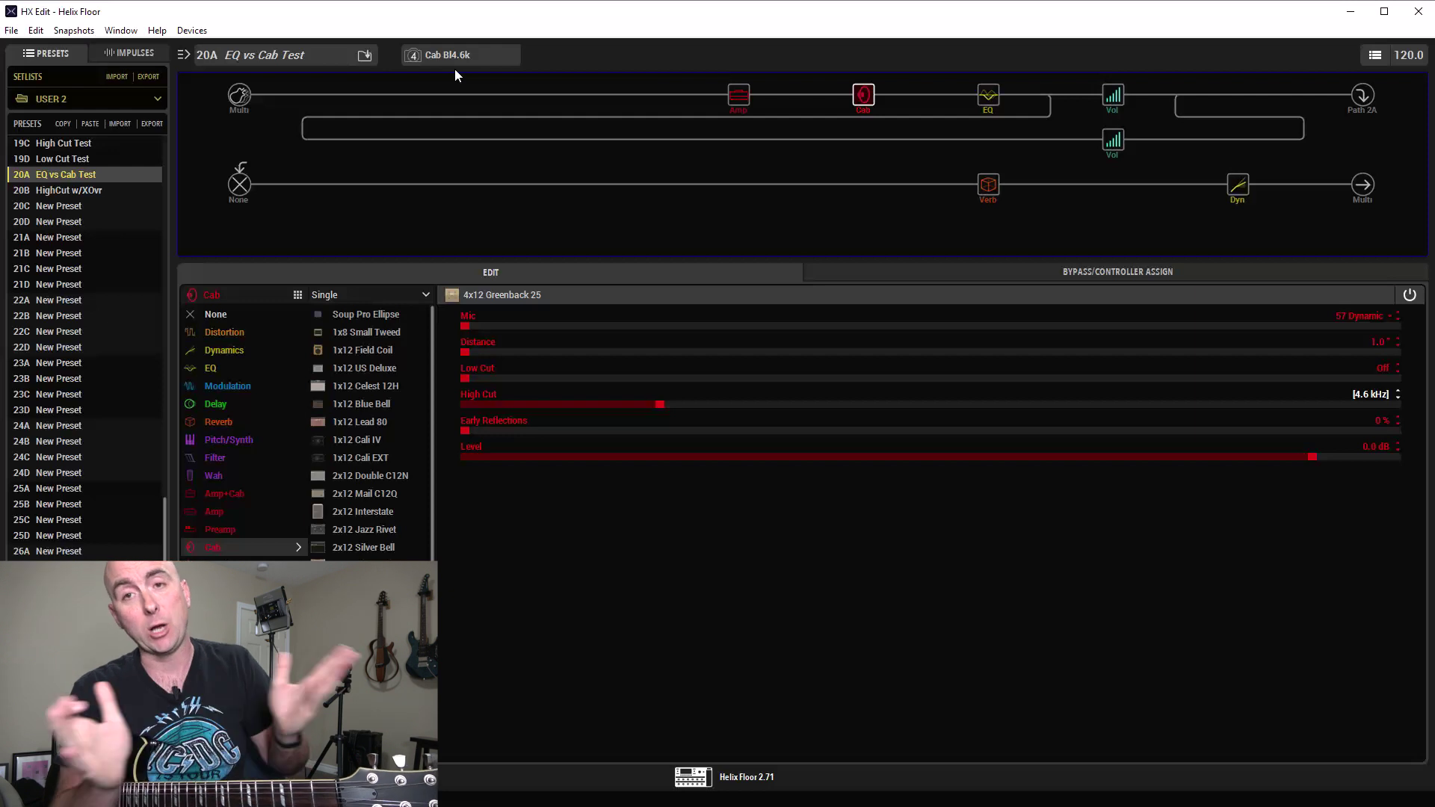
# - Load the High Cut Test preset and review its snapshot list and its Cab and EQ block settings
pyautogui.click(59, 141)
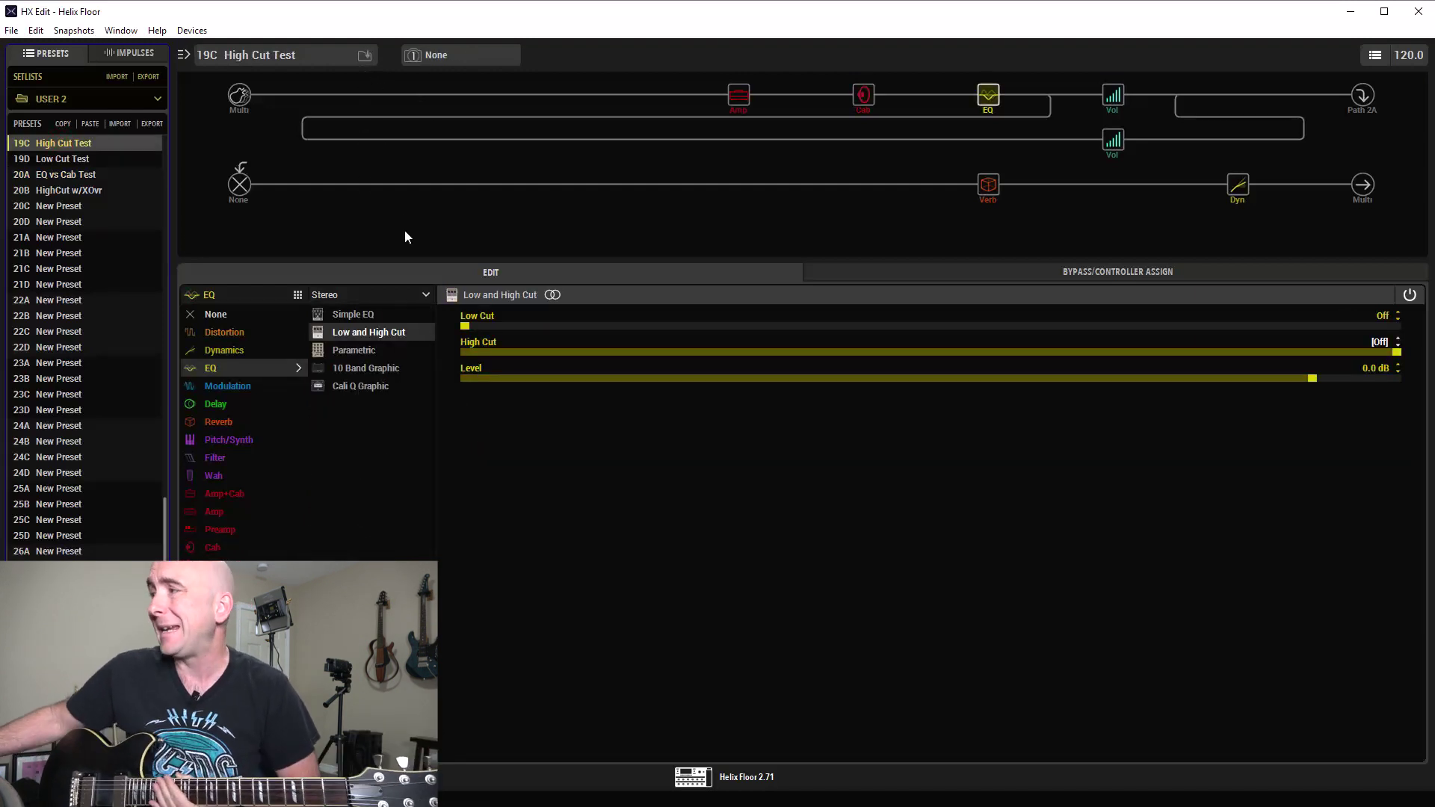
pyautogui.click(446, 57)
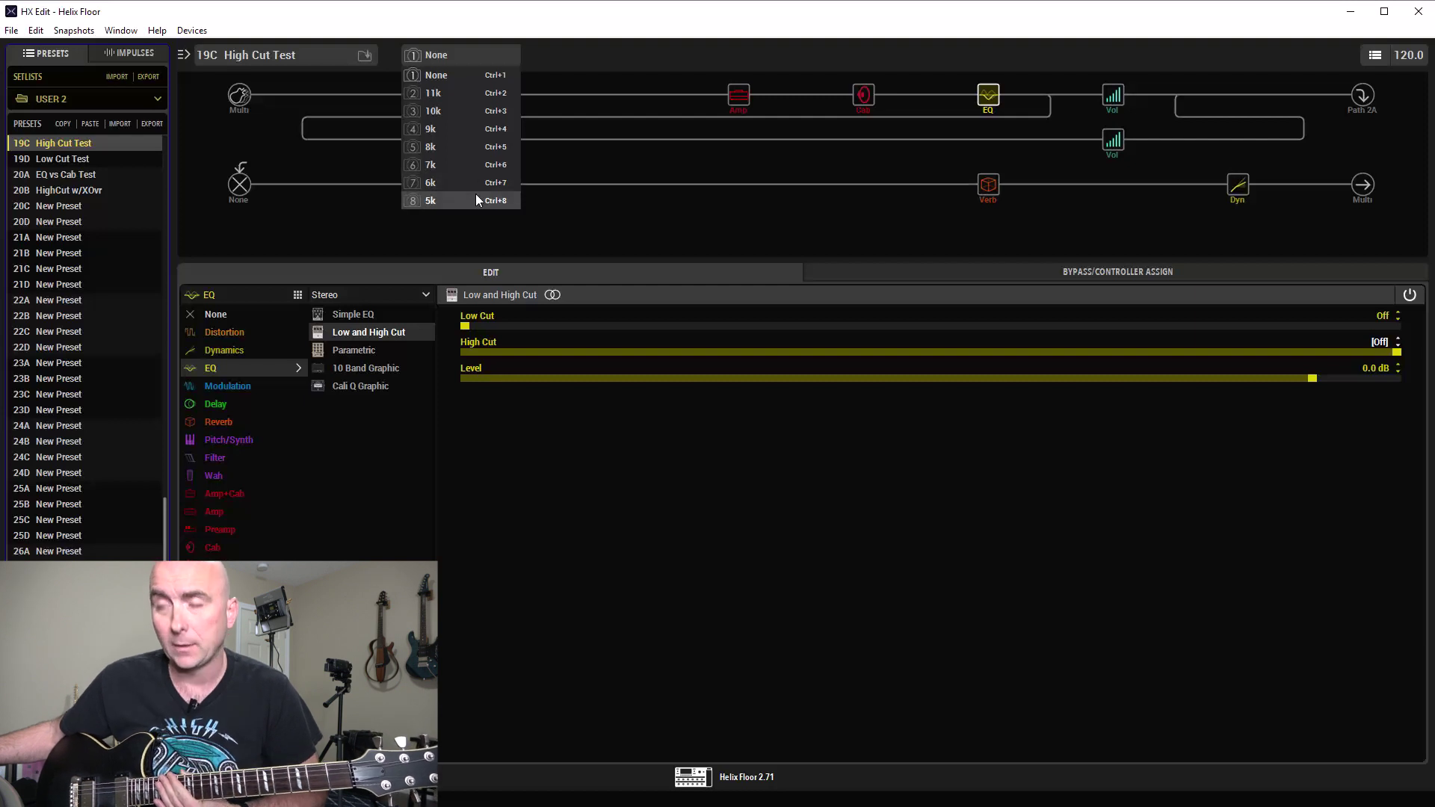
pyautogui.click(596, 243)
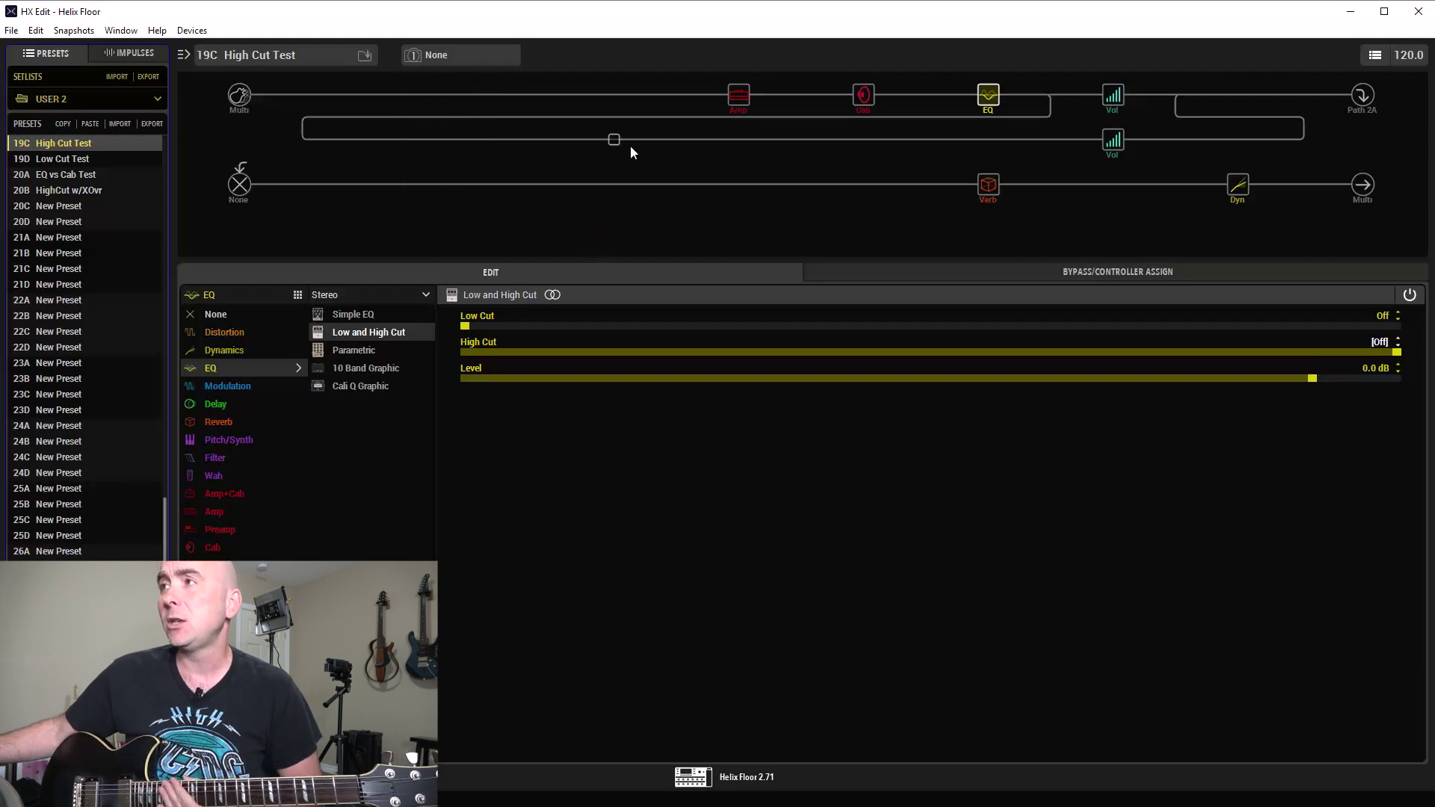
pyautogui.click(866, 102)
pyautogui.click(986, 98)
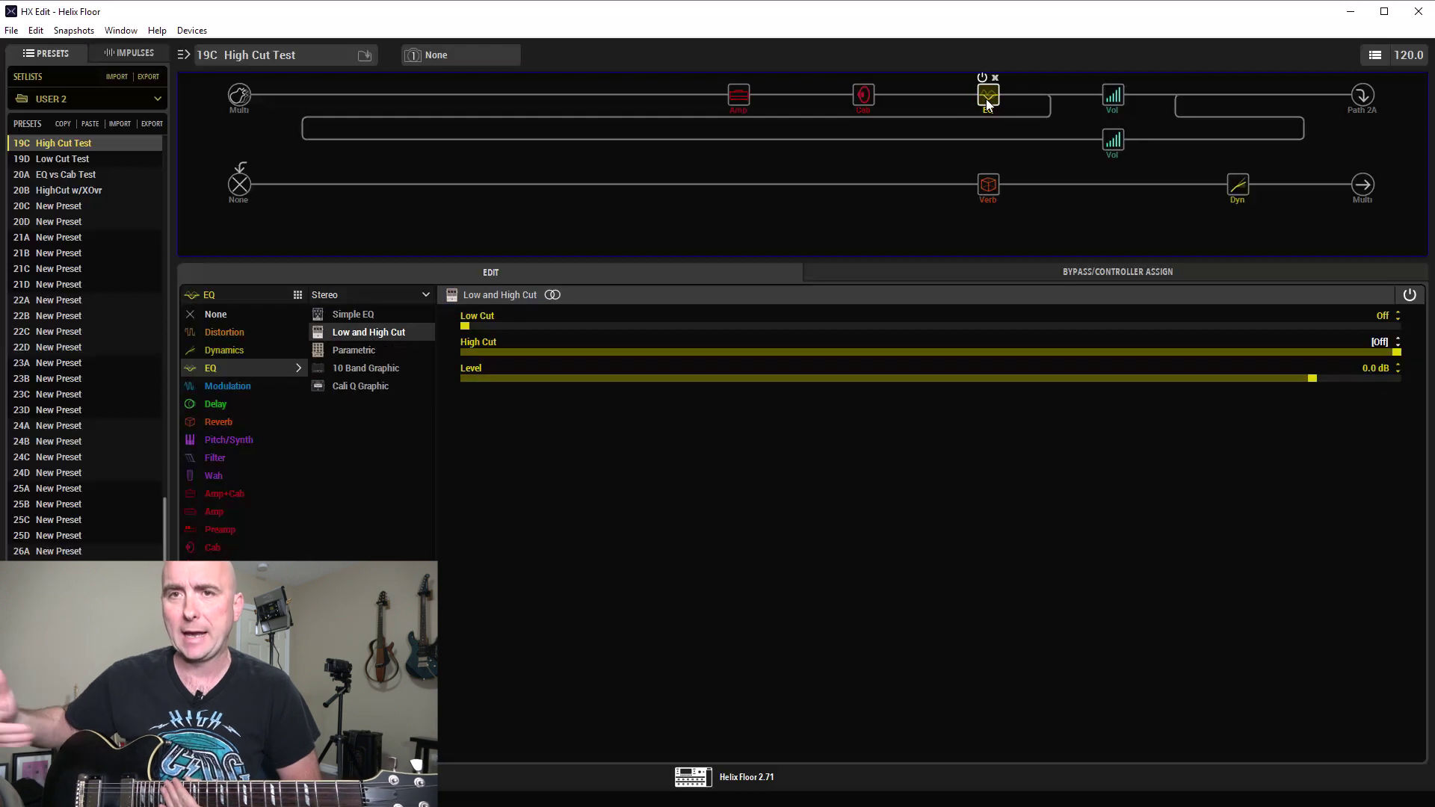
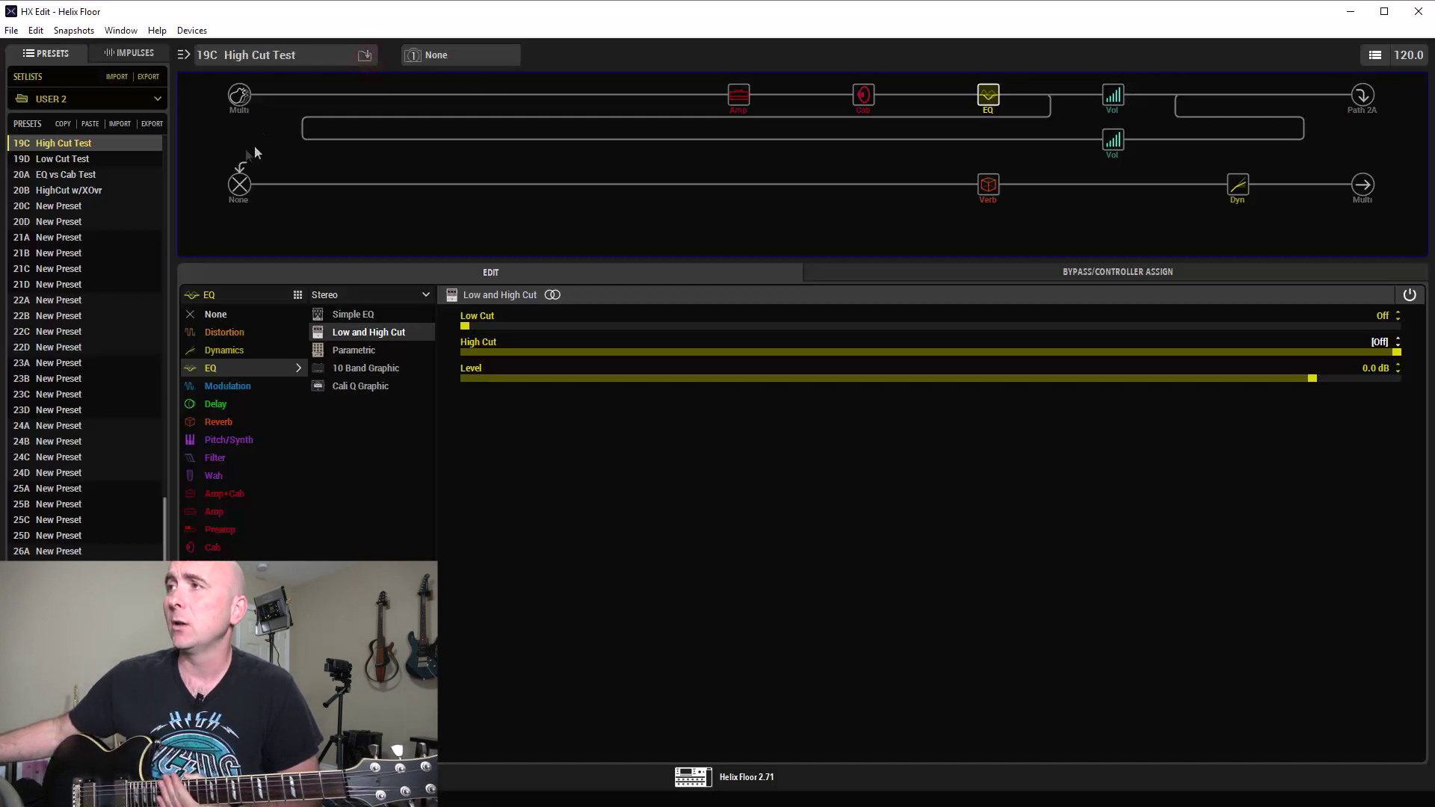
# - Load the Low Cut Test preset and recall its Off snapshot
pyautogui.click(96, 157)
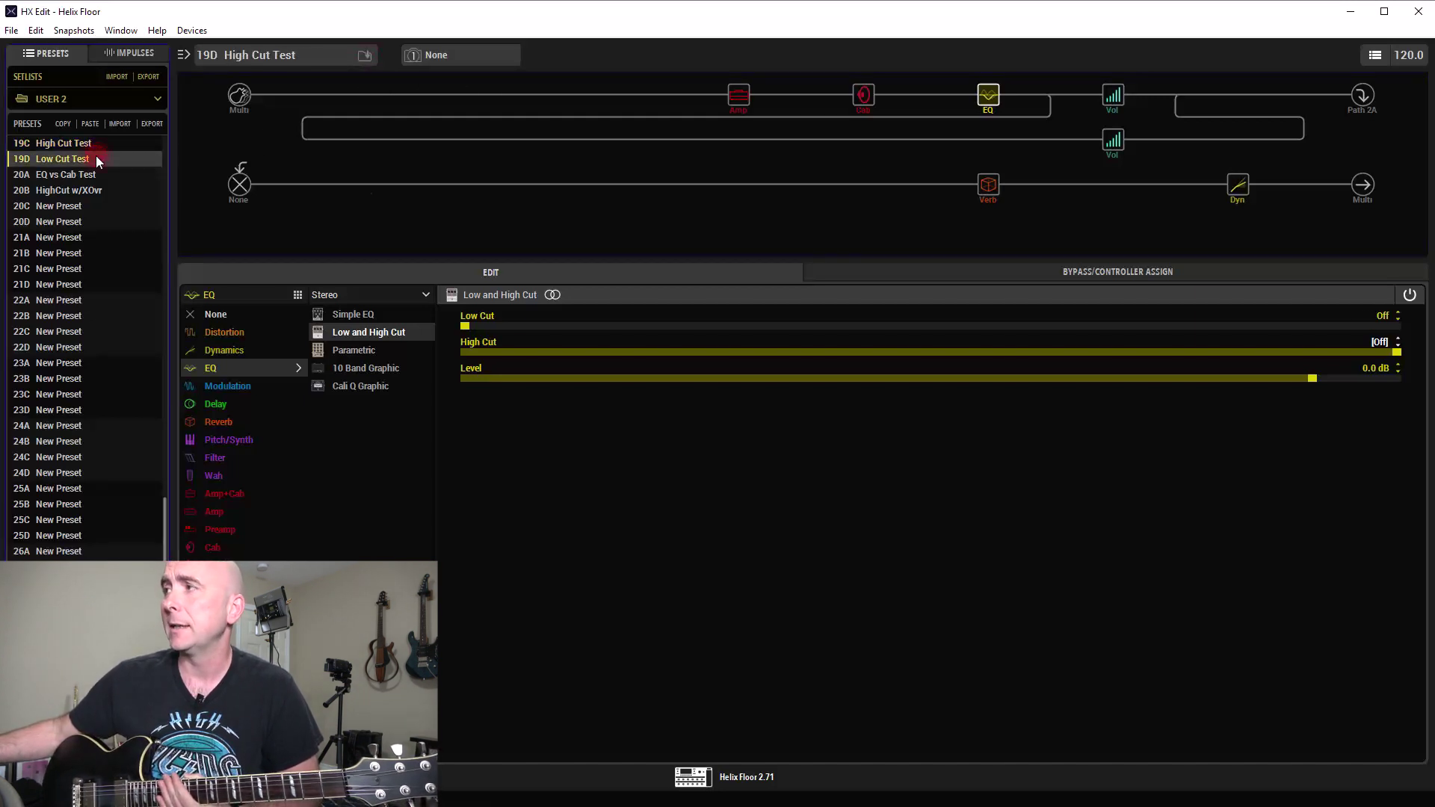
pyautogui.click(462, 56)
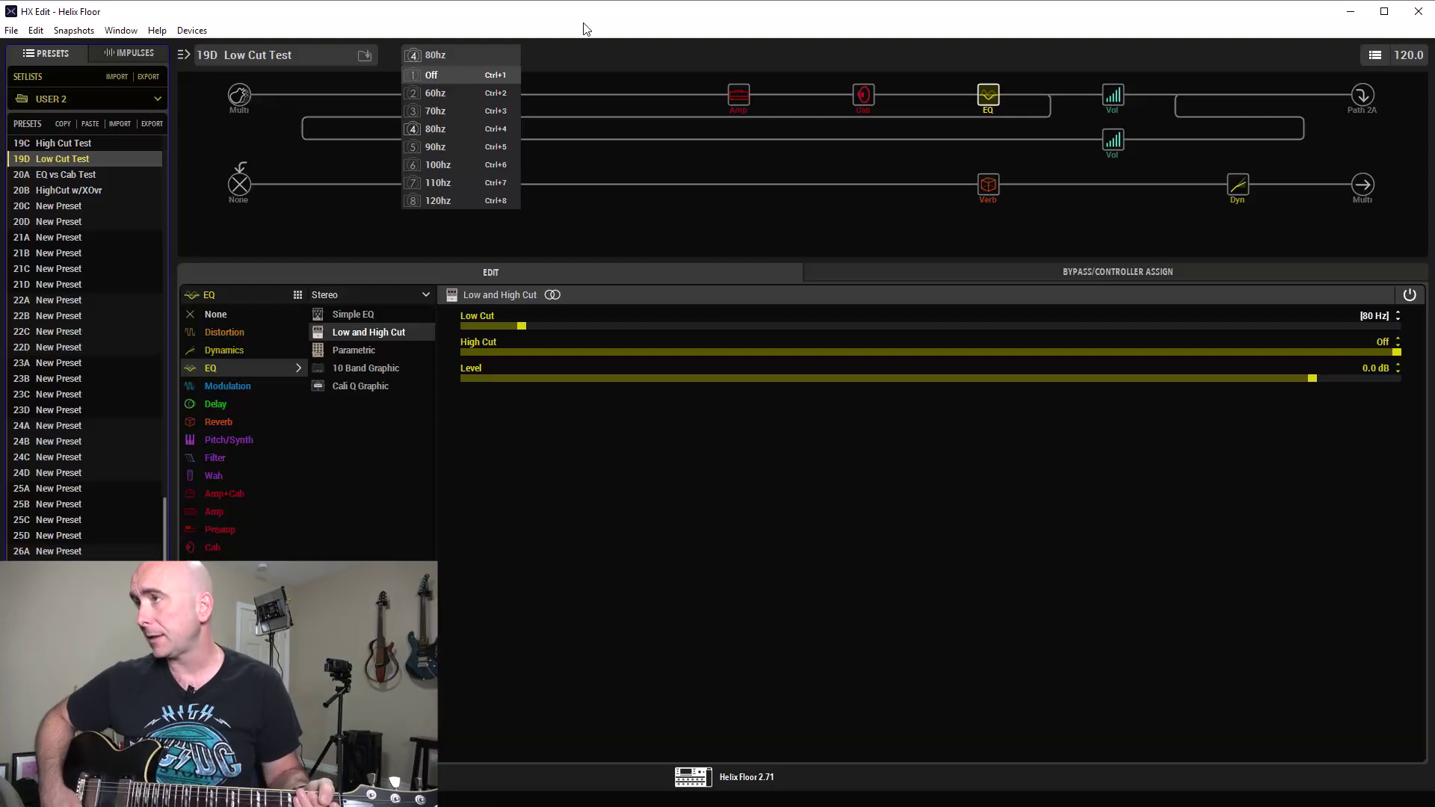
pyautogui.press('Return')
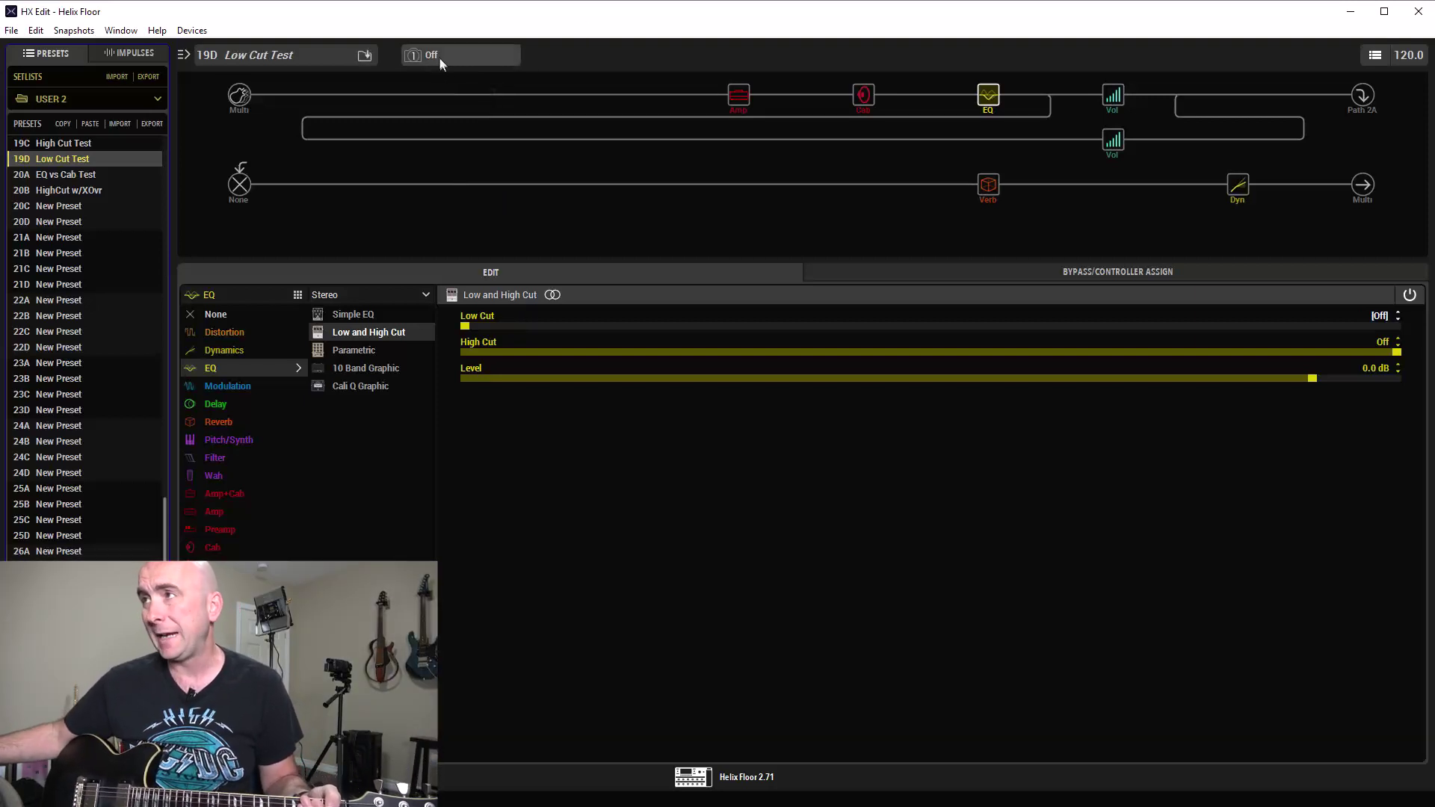
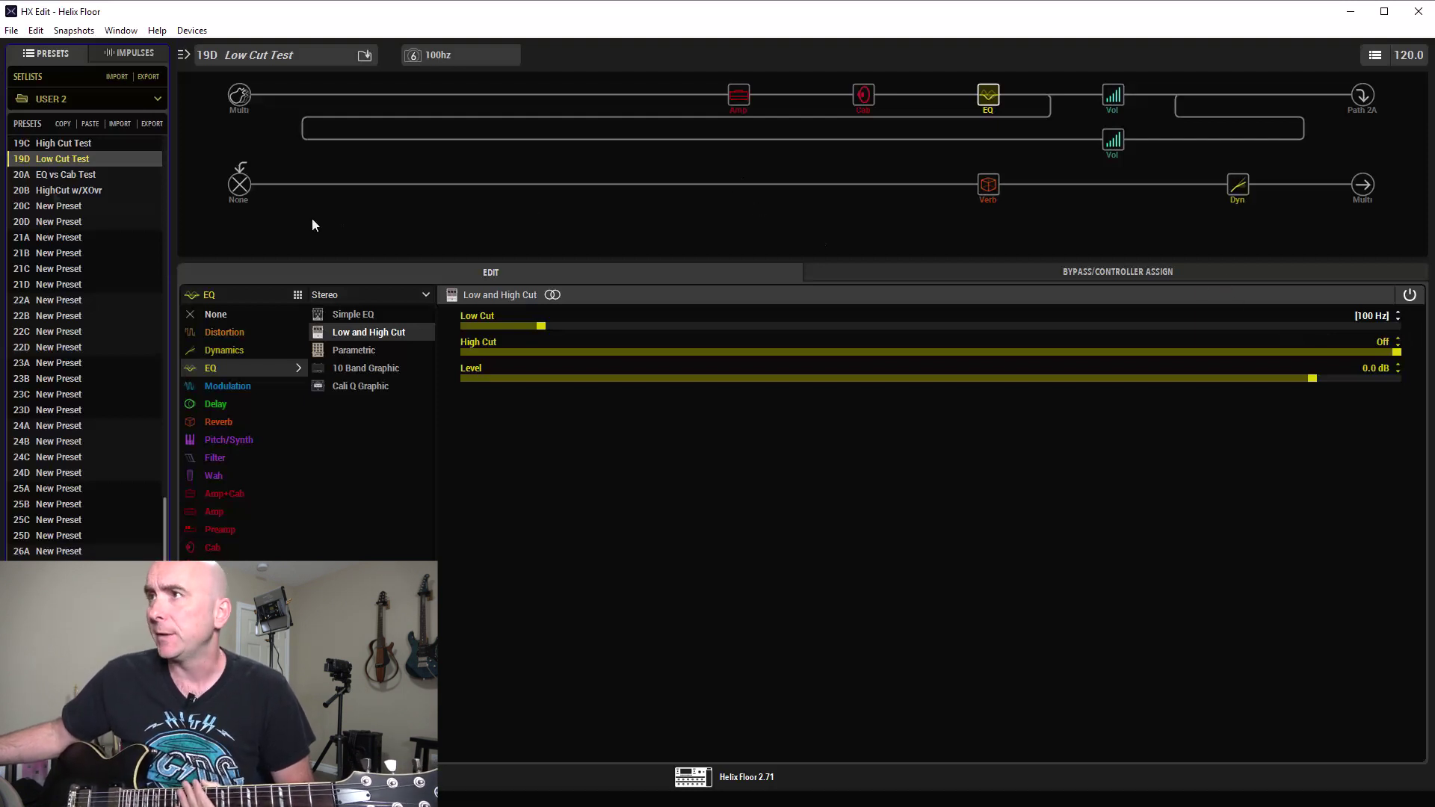
# - Load the EQ vs Cab Test preset, switch to HighCut w/XOvr, and show its EQ block settings
pyautogui.click(67, 174)
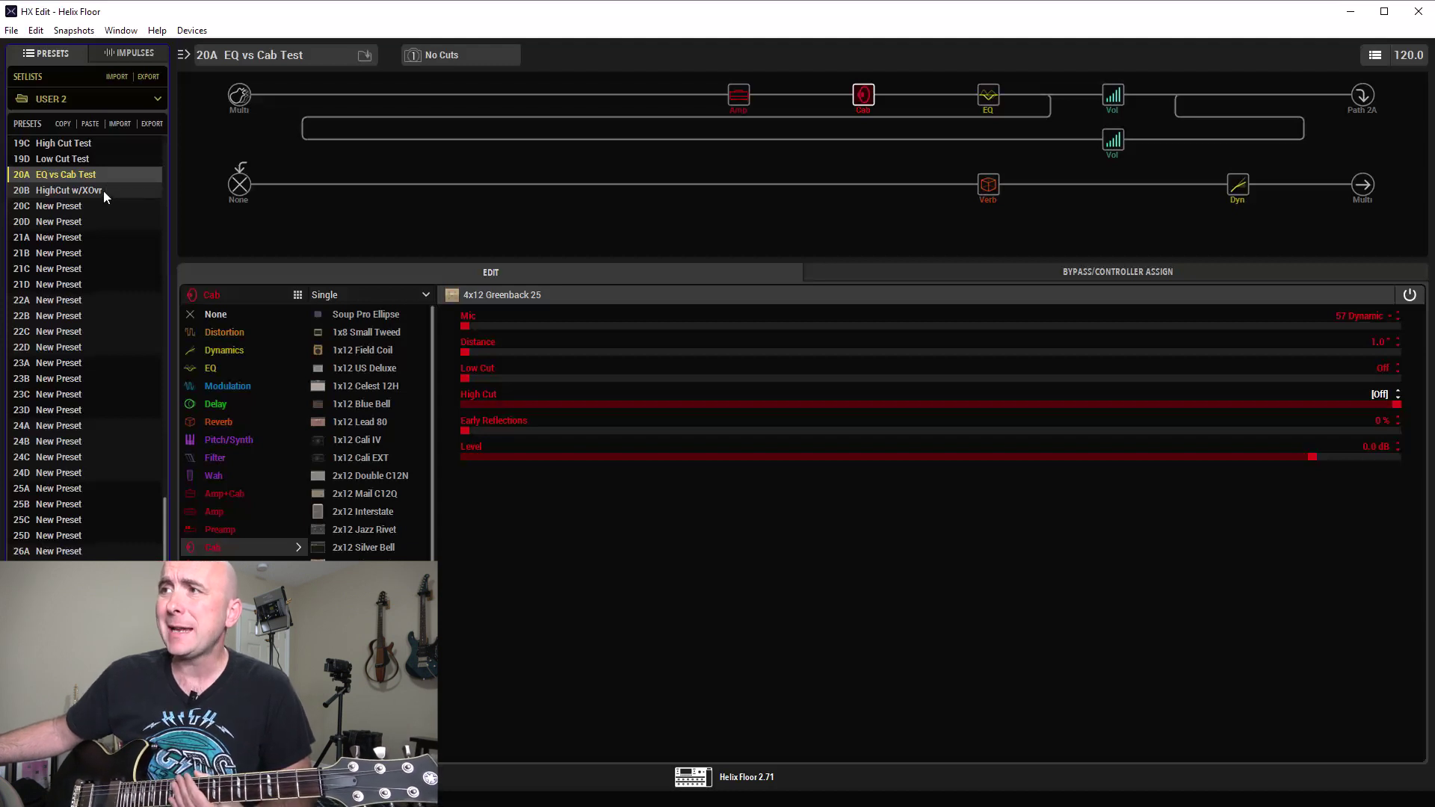
pyautogui.click(103, 190)
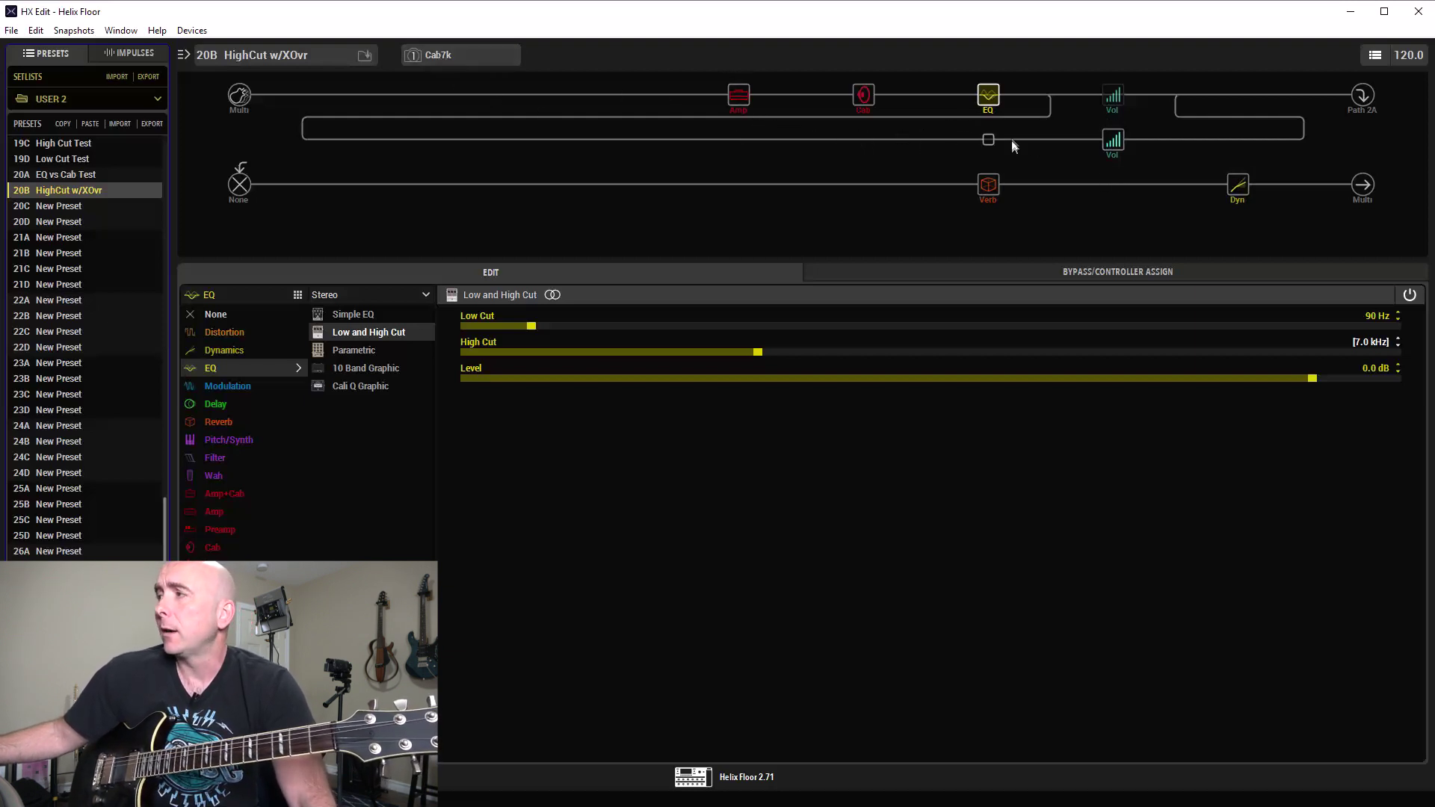
pyautogui.click(983, 99)
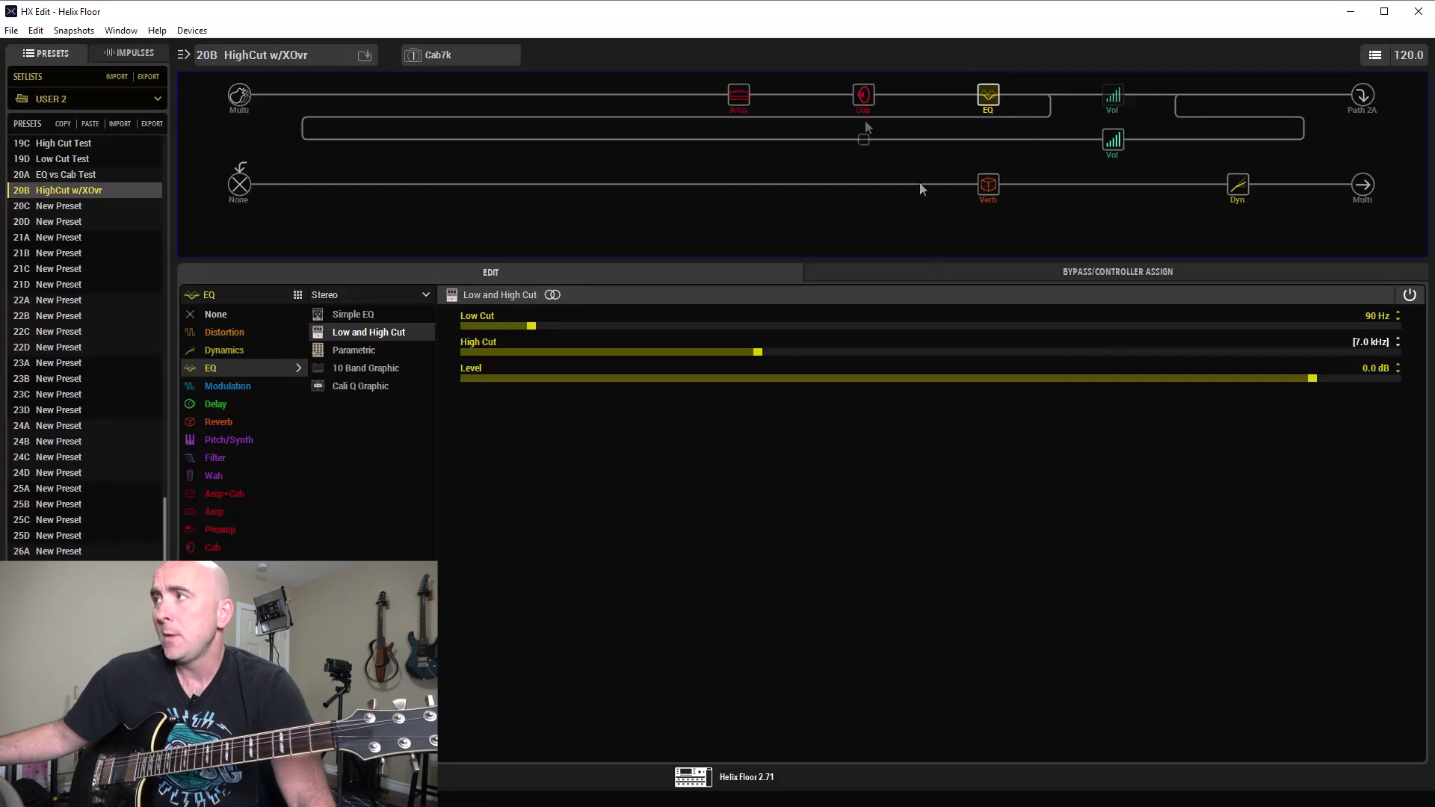
# - Recall the Cab7k w/X snapshot and show the Split Crossover settings after the EQ block
pyautogui.click(434, 49)
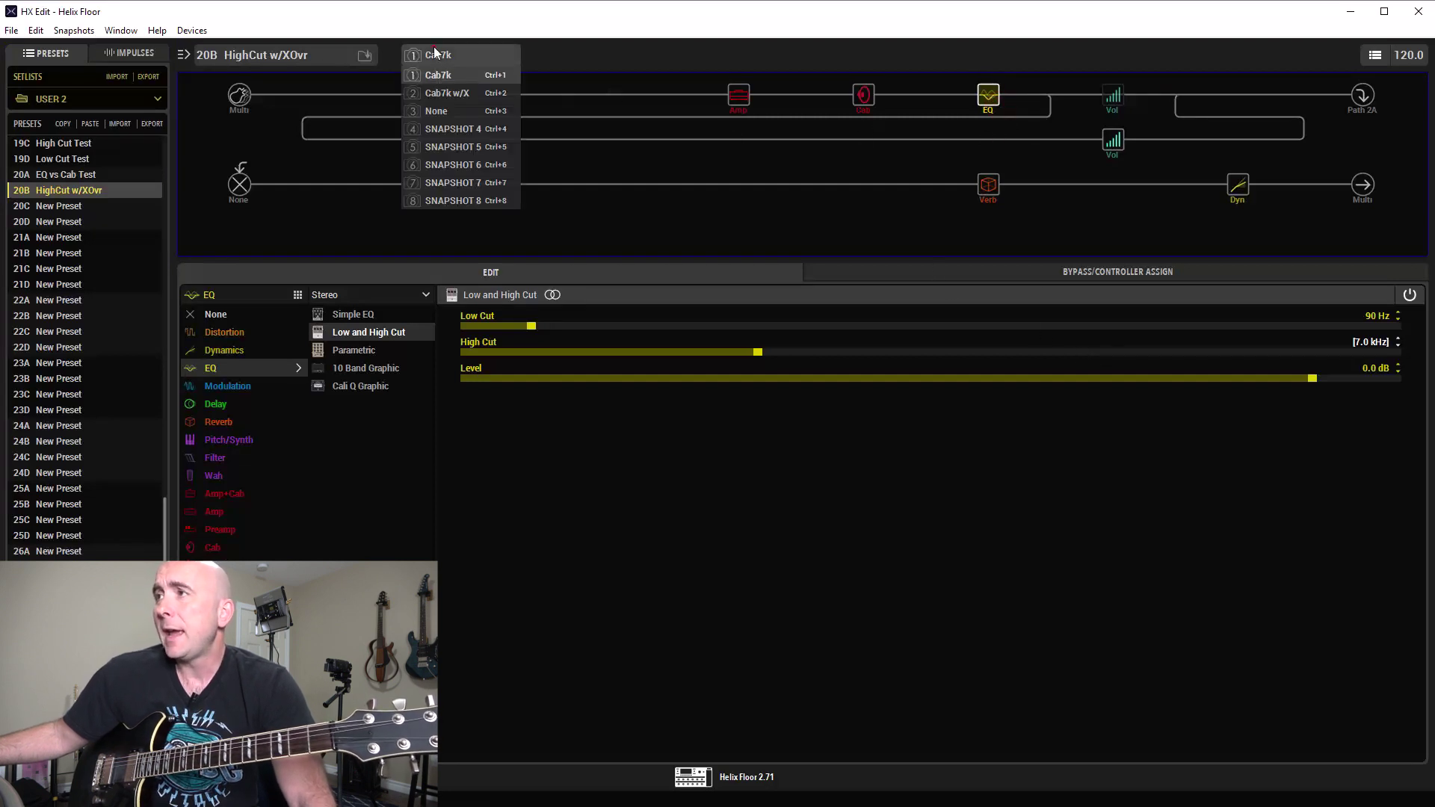
pyautogui.click(437, 93)
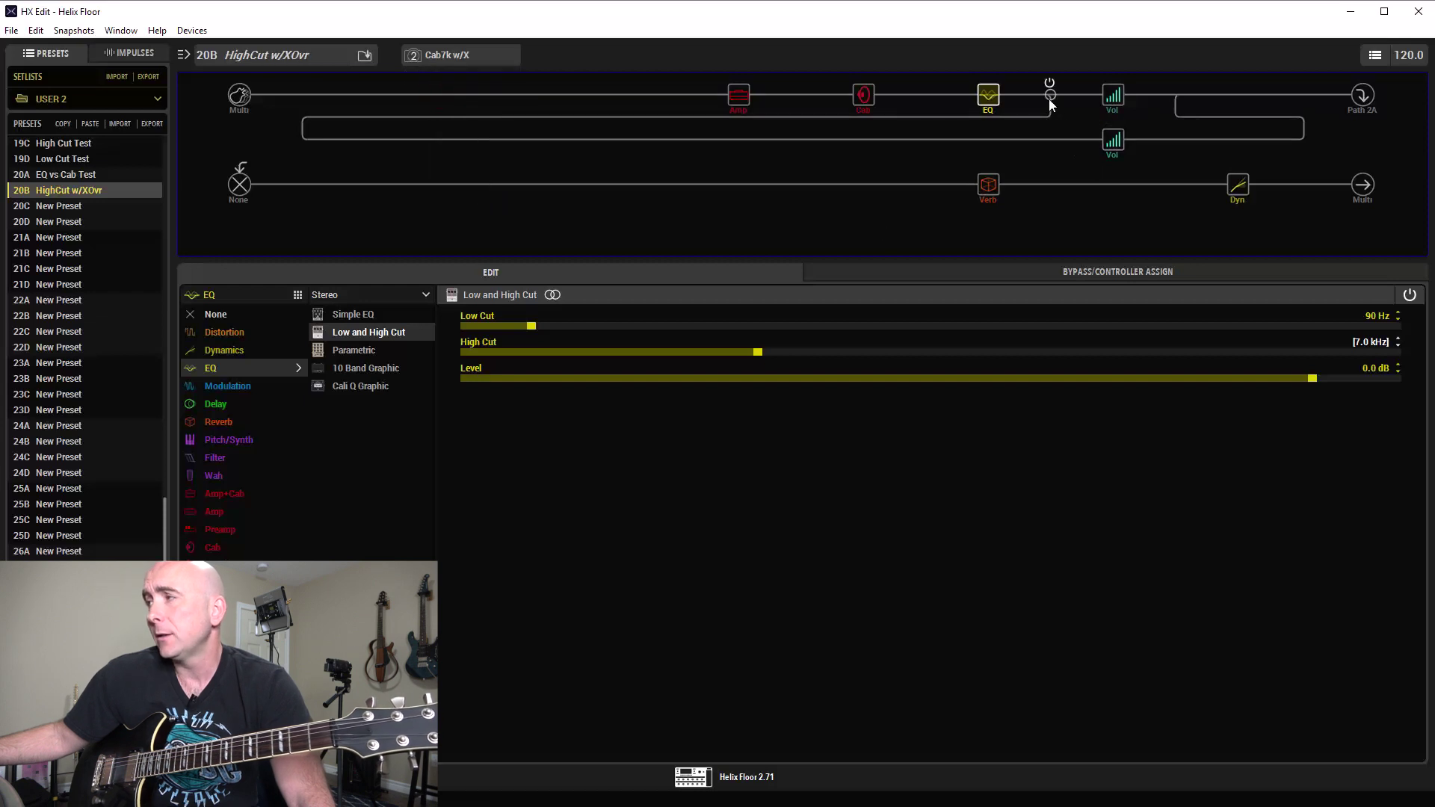
pyautogui.click(1050, 95)
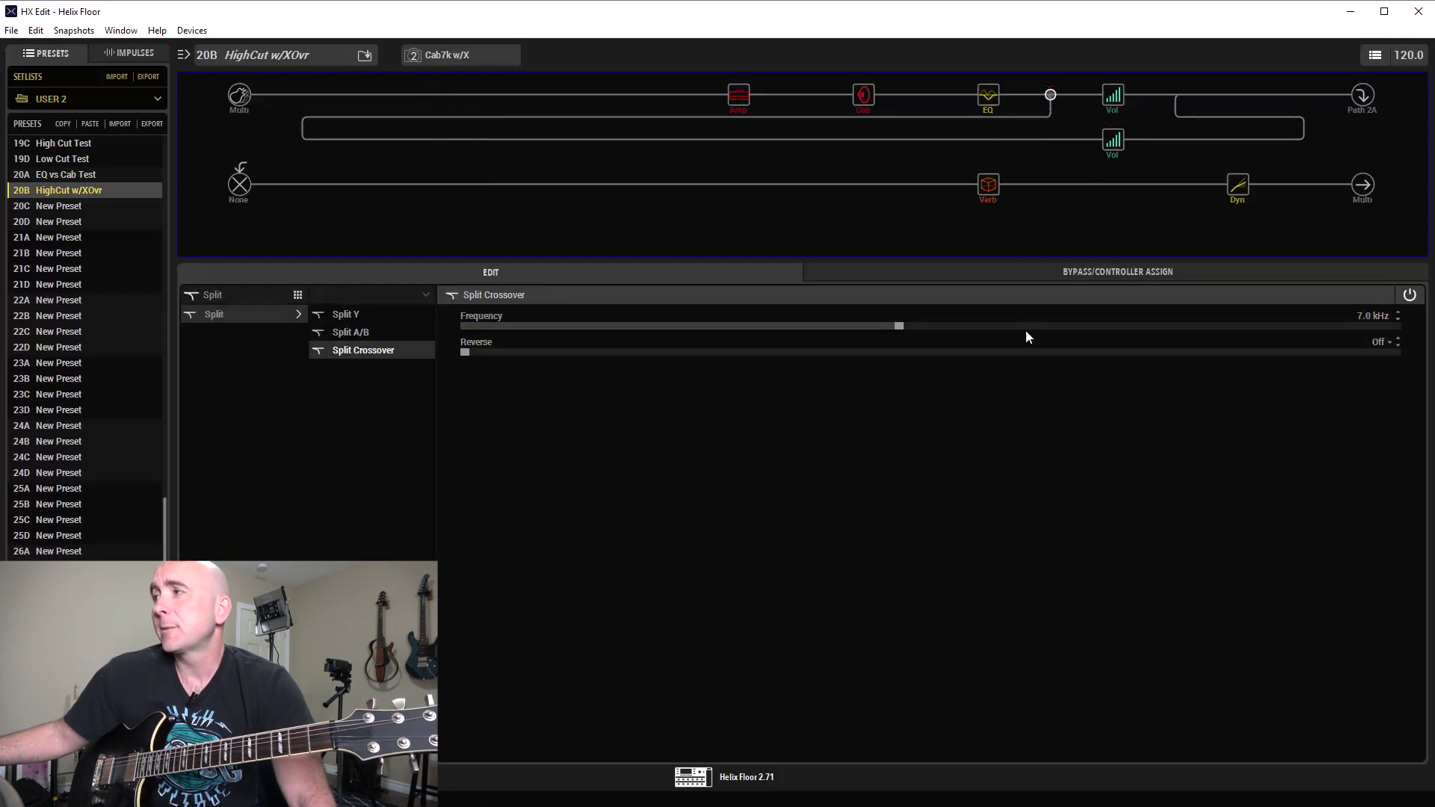
# - Review the Gain block on the main path against the Low and High Cut EQ and Split Crossover settings
pyautogui.click(1110, 99)
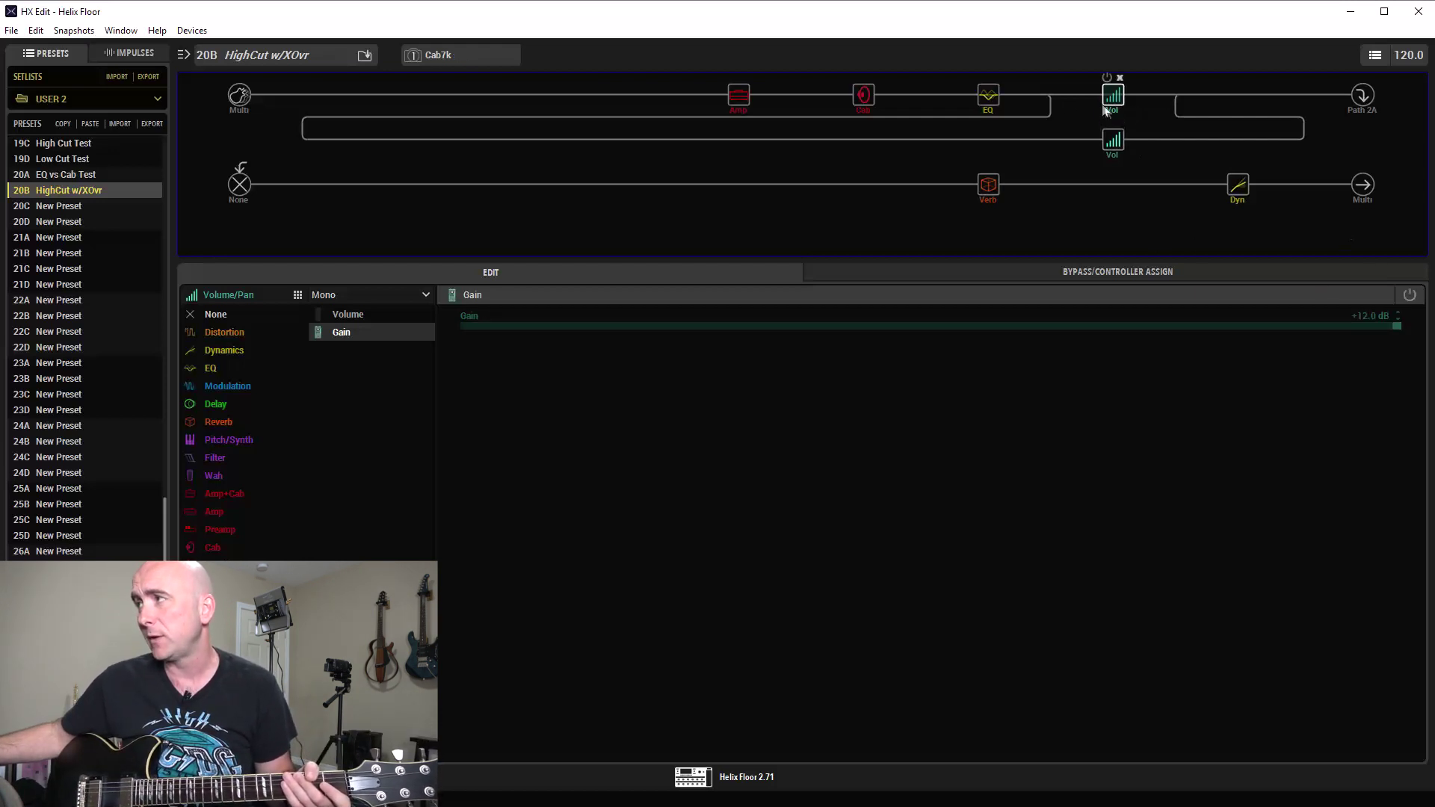
pyautogui.click(988, 95)
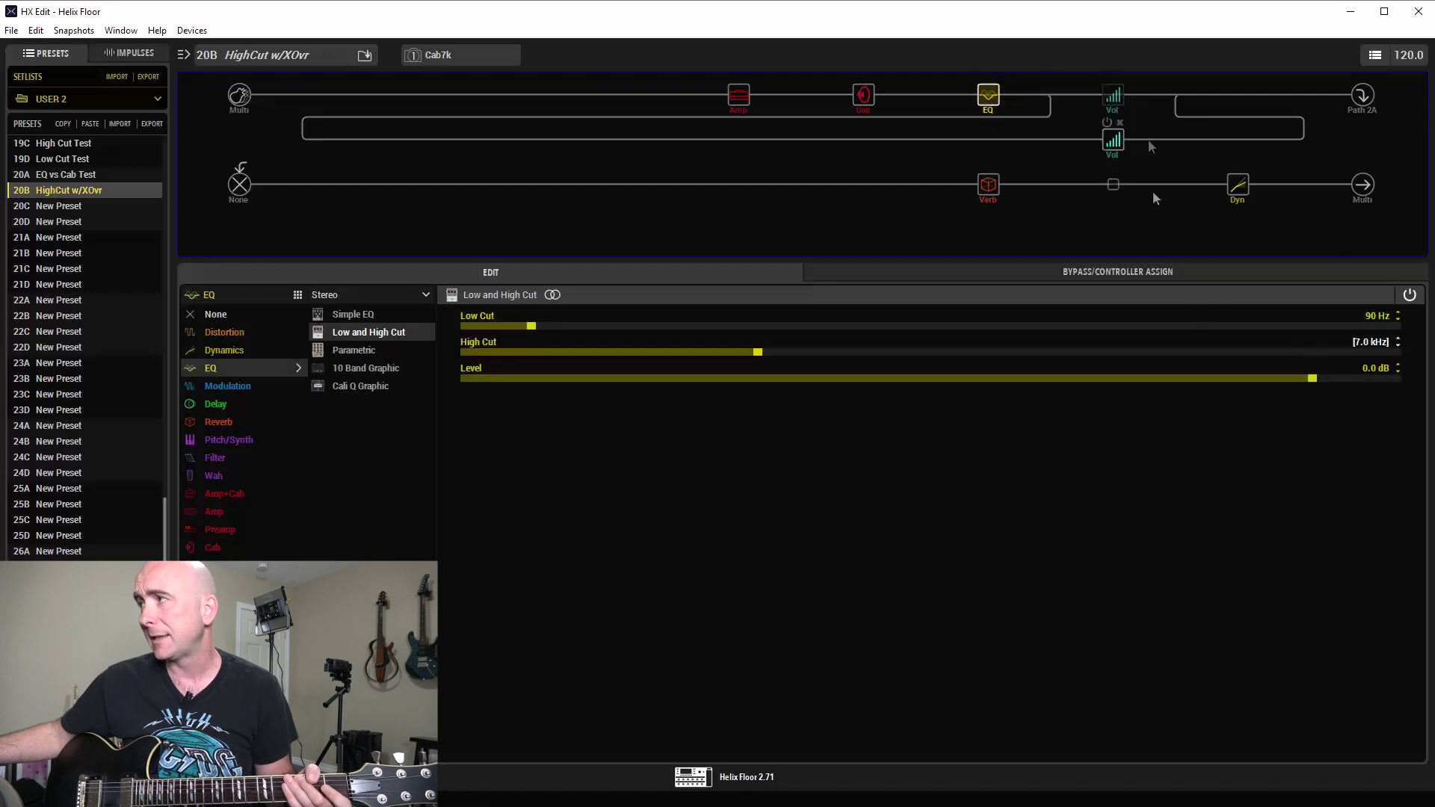
pyautogui.click(1106, 96)
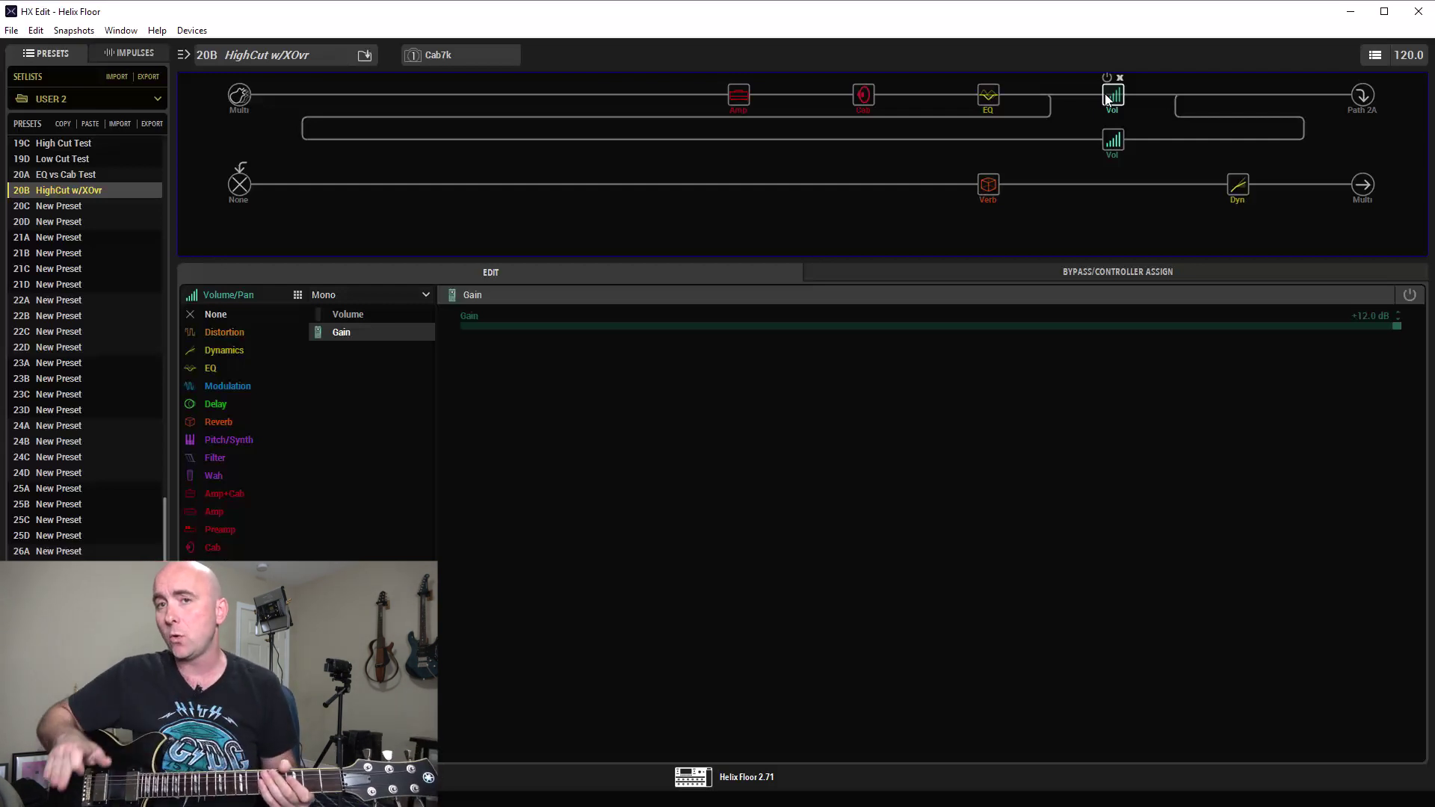
pyautogui.click(983, 101)
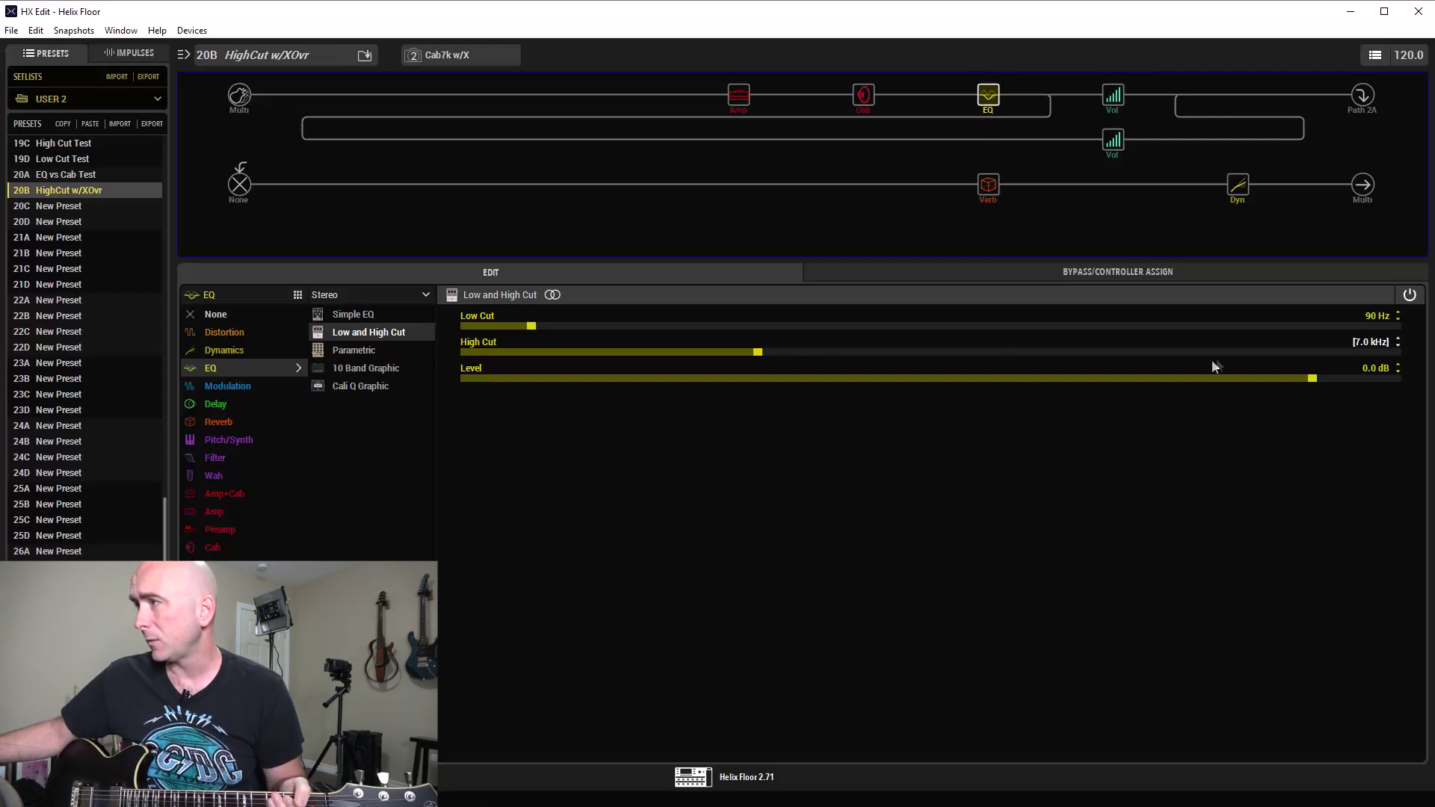
pyautogui.click(1050, 95)
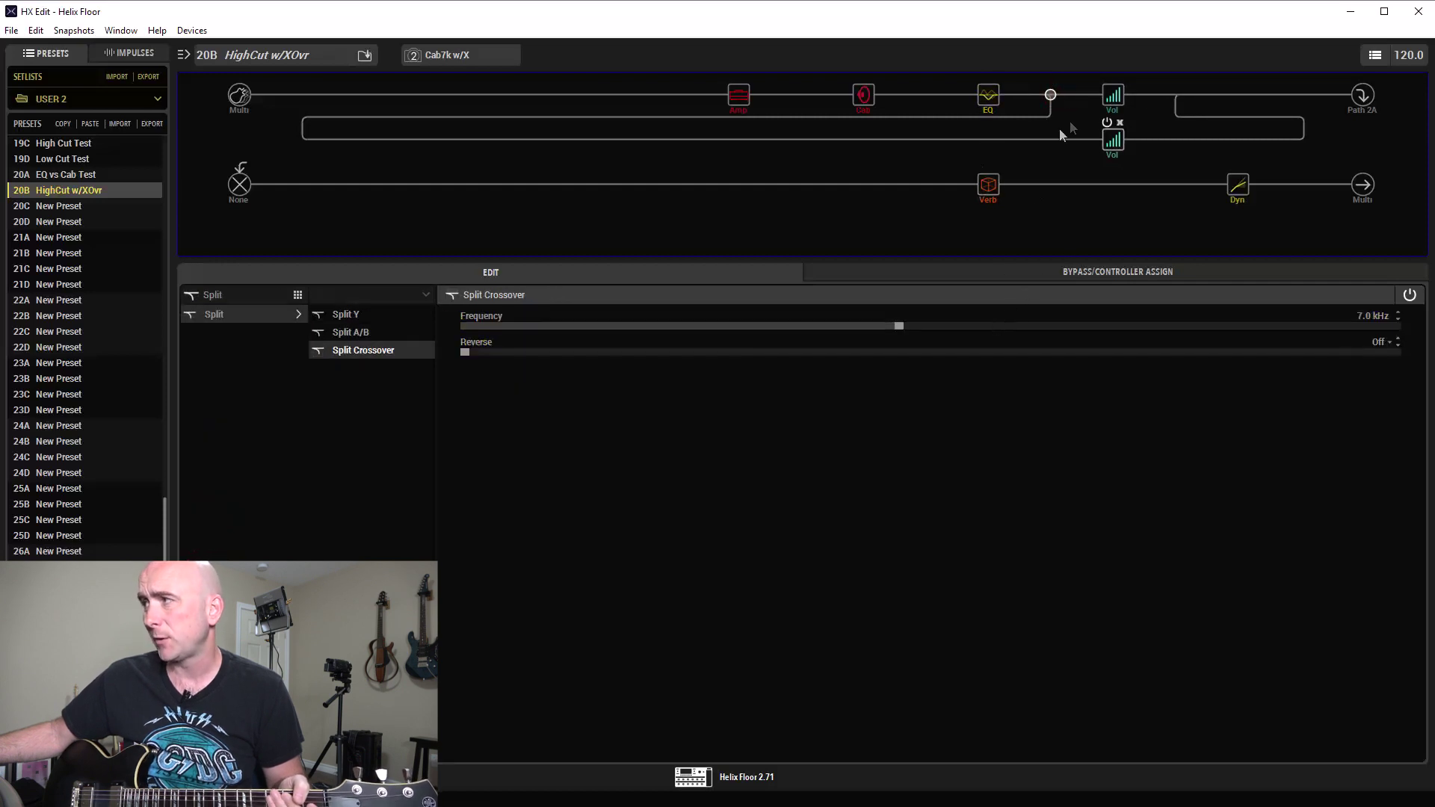
pyautogui.click(1113, 94)
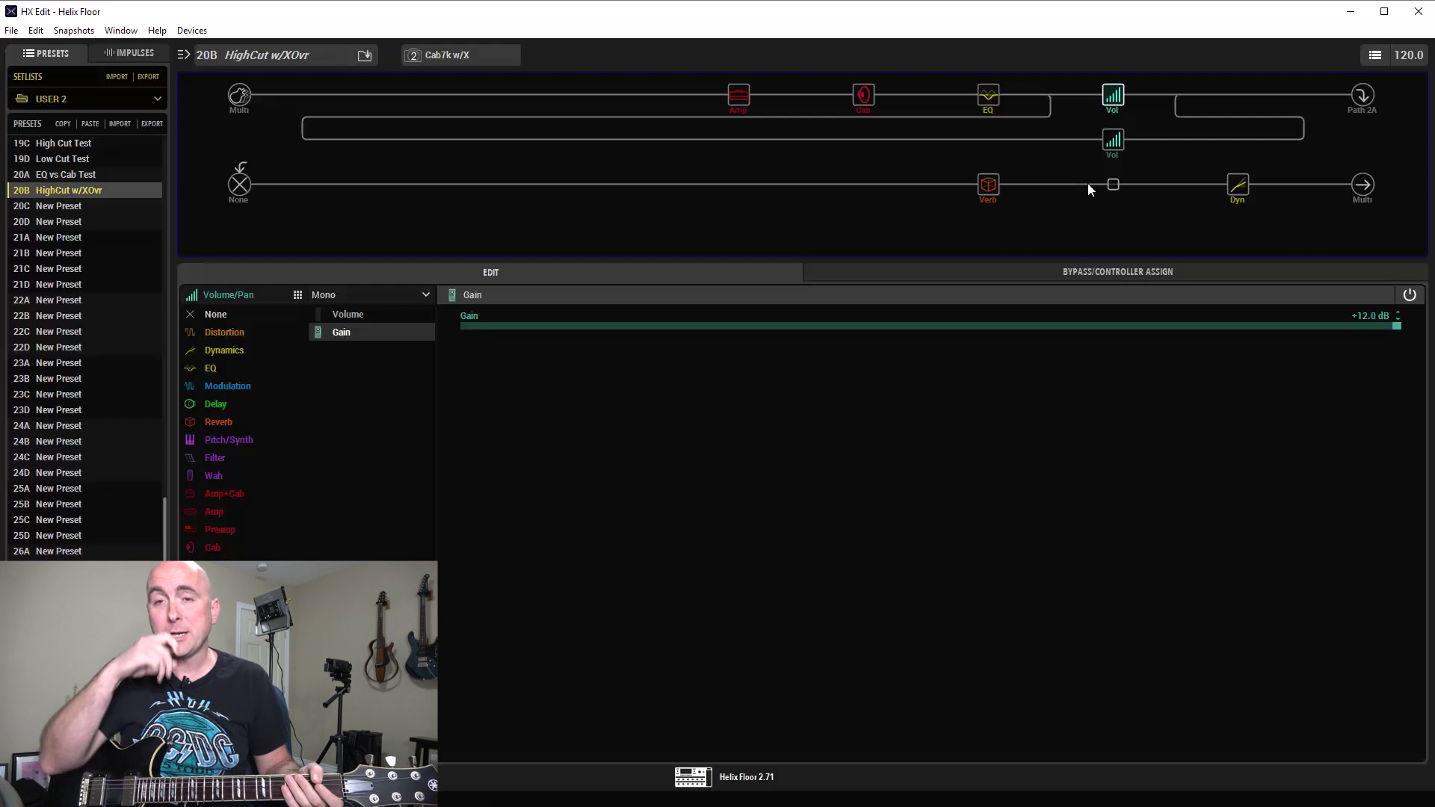
# - Set the Split Crossover's Frequency to 5.6 kHz in the Cab7k w/X snapshot
pyautogui.click(1050, 94)
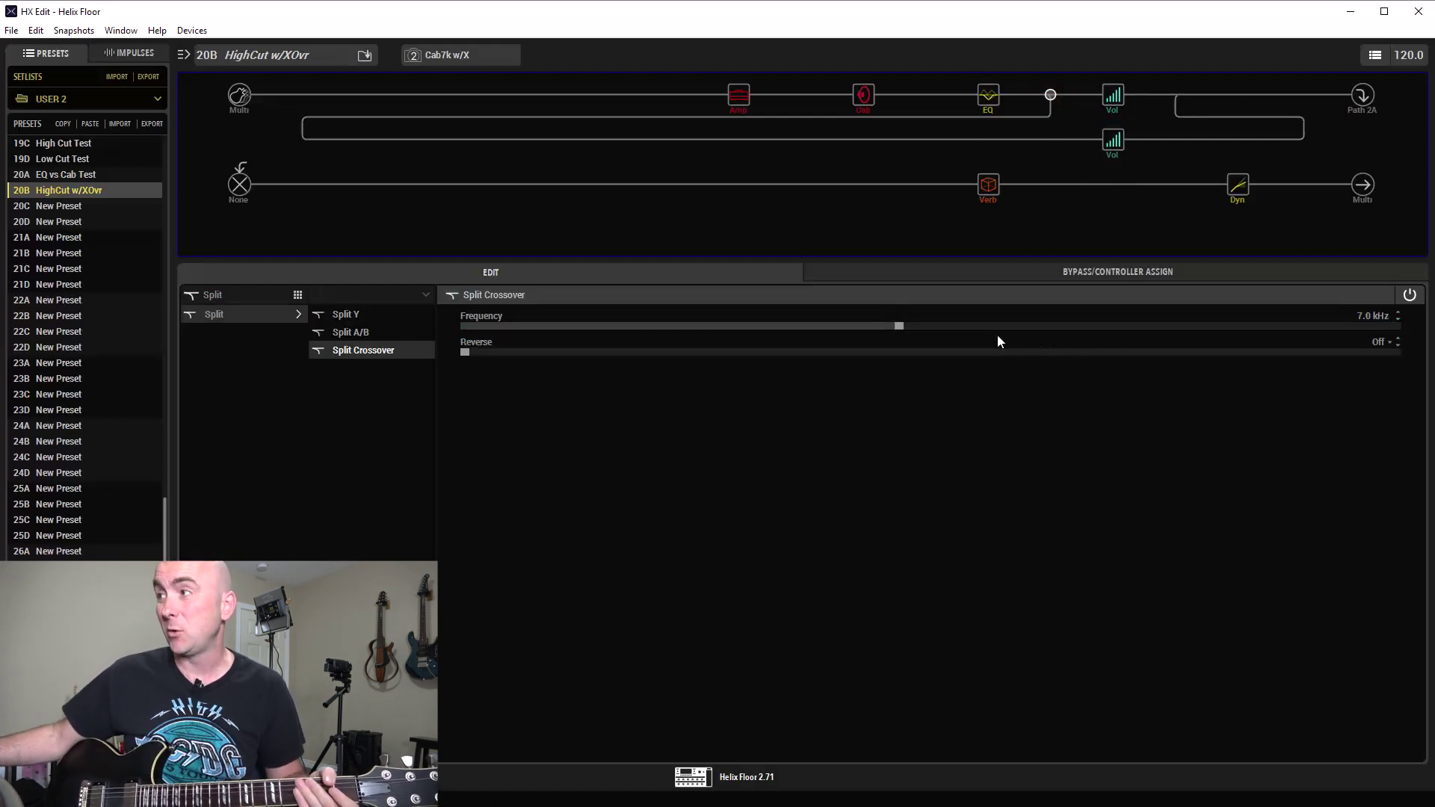
pyautogui.scroll(-8, 990, 330)
pyautogui.scroll(2, 991, 330)
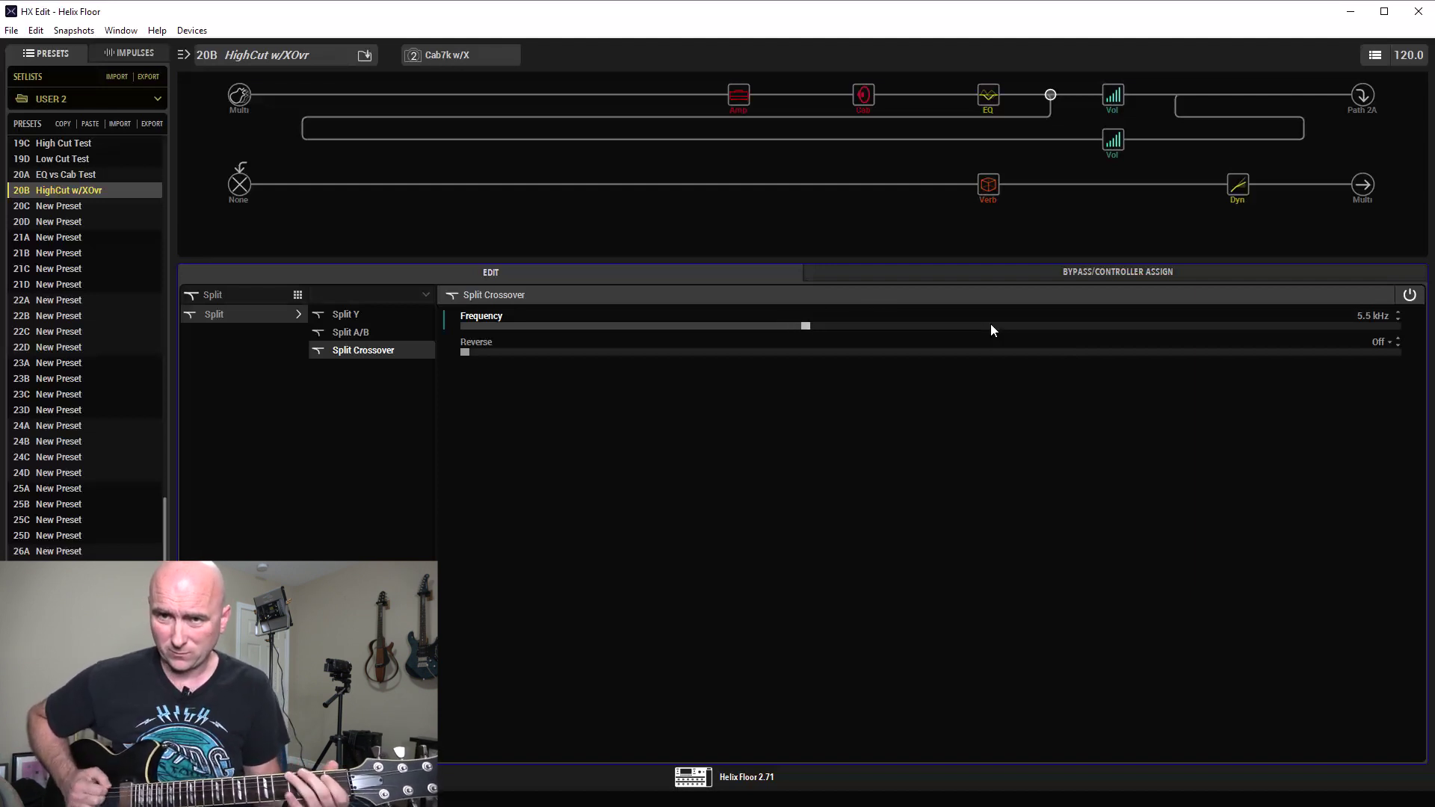
pyautogui.scroll(2, 991, 329)
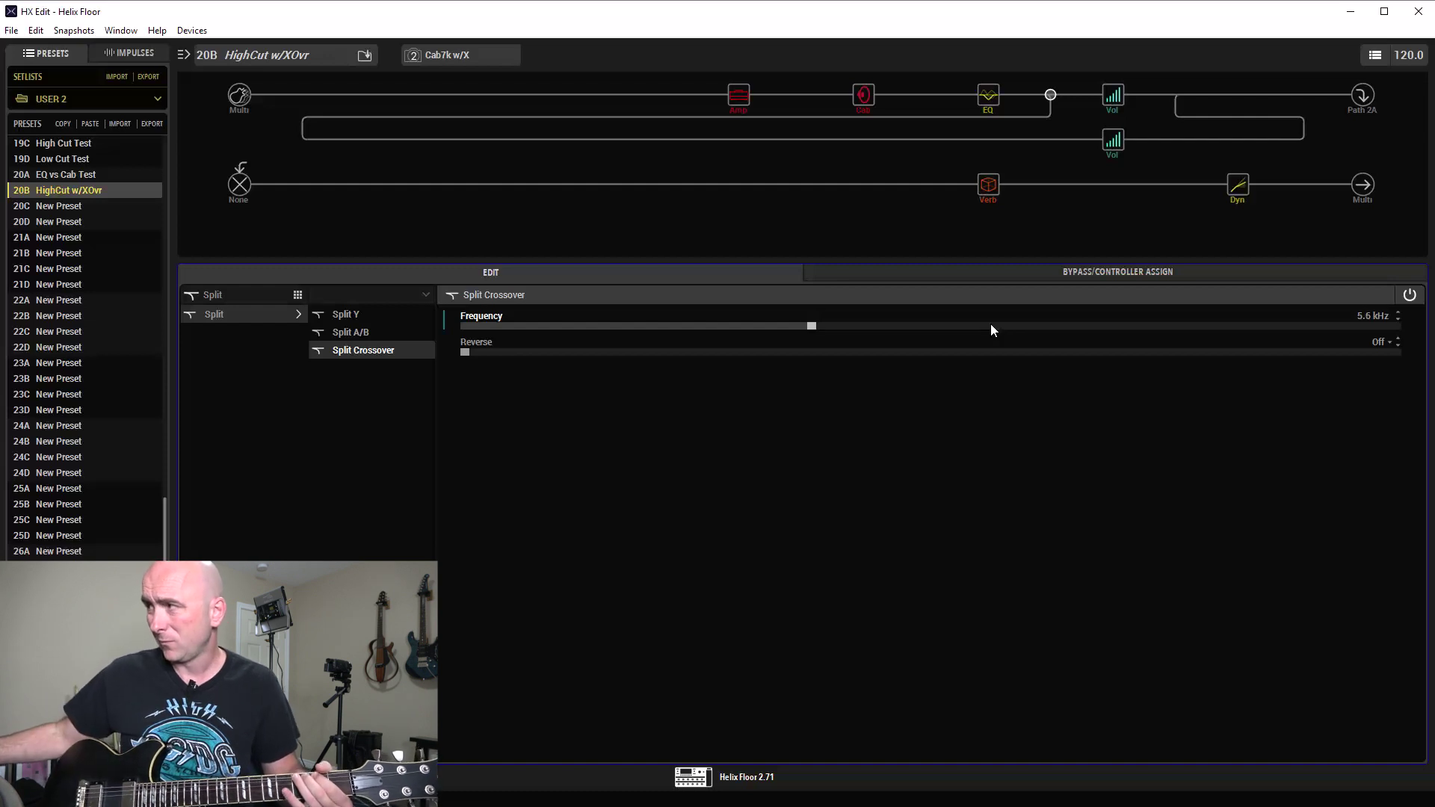